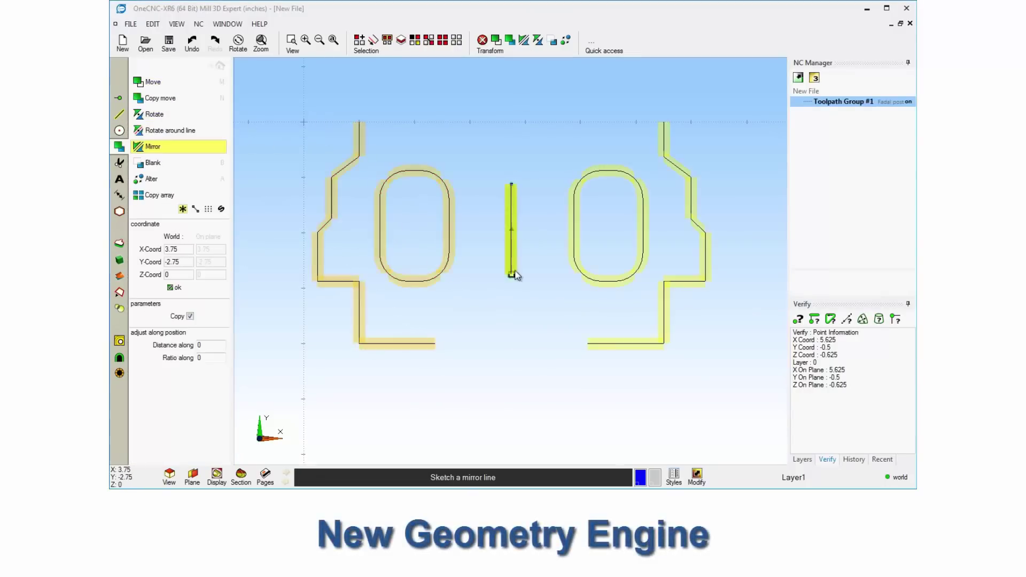
- Draw closing lines across the top edge and down the right side of the plate outline
key(l)
click(359, 121)
click(664, 121)
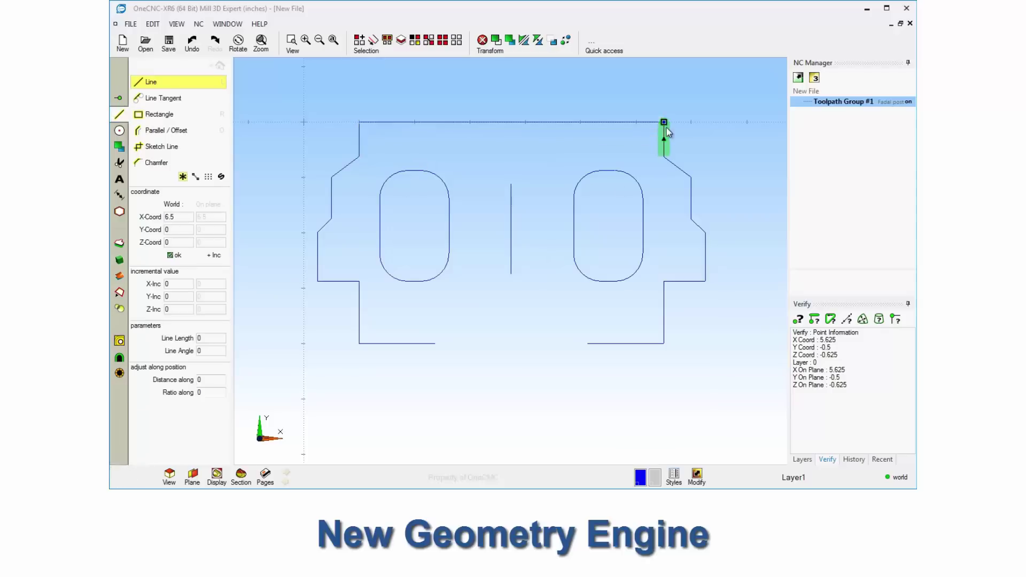
click(436, 343)
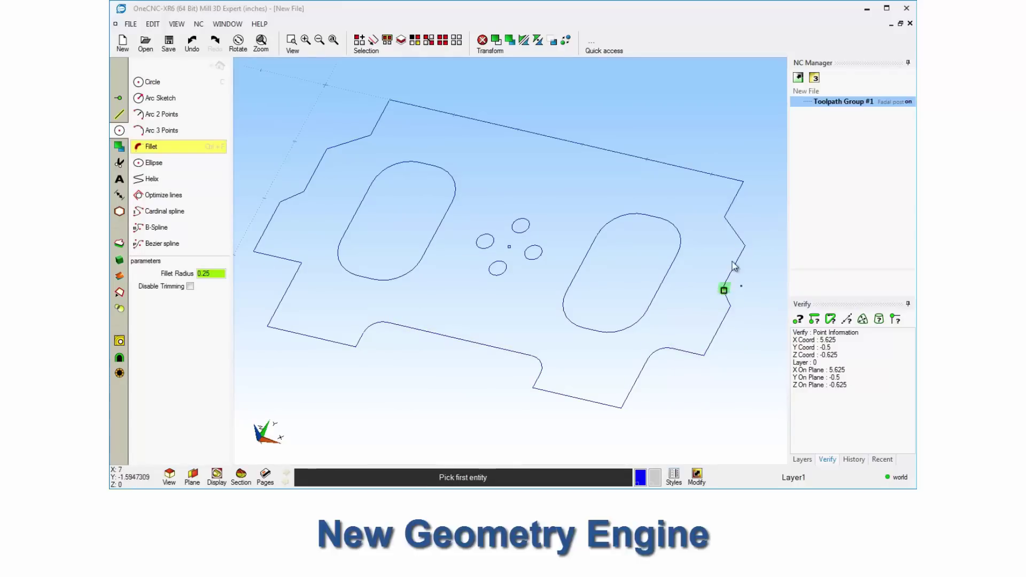
- Chamfer a plate corner and extrude the outer loop into a solid 0.375 deep
click(120, 114)
click(157, 163)
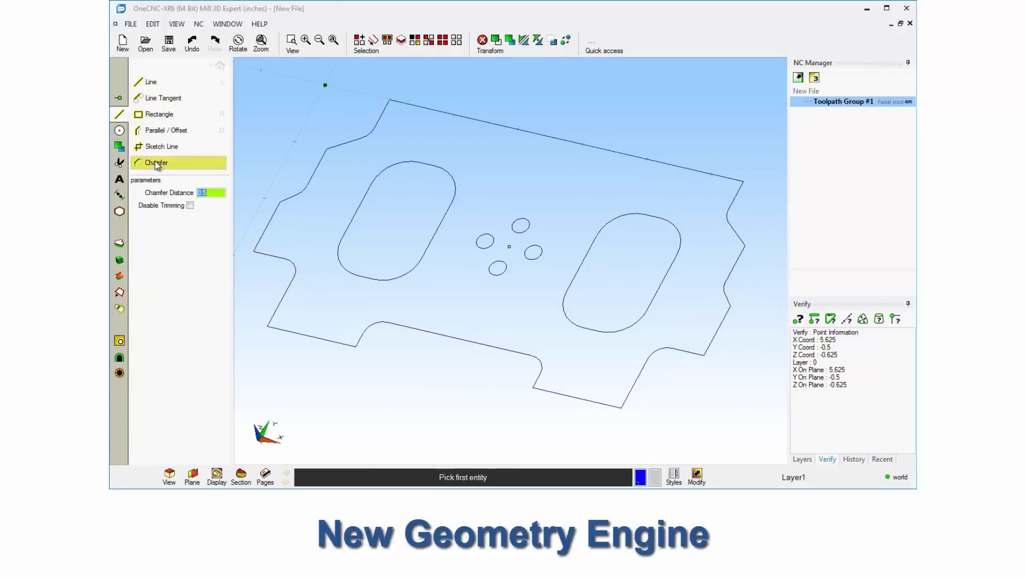
click(282, 299)
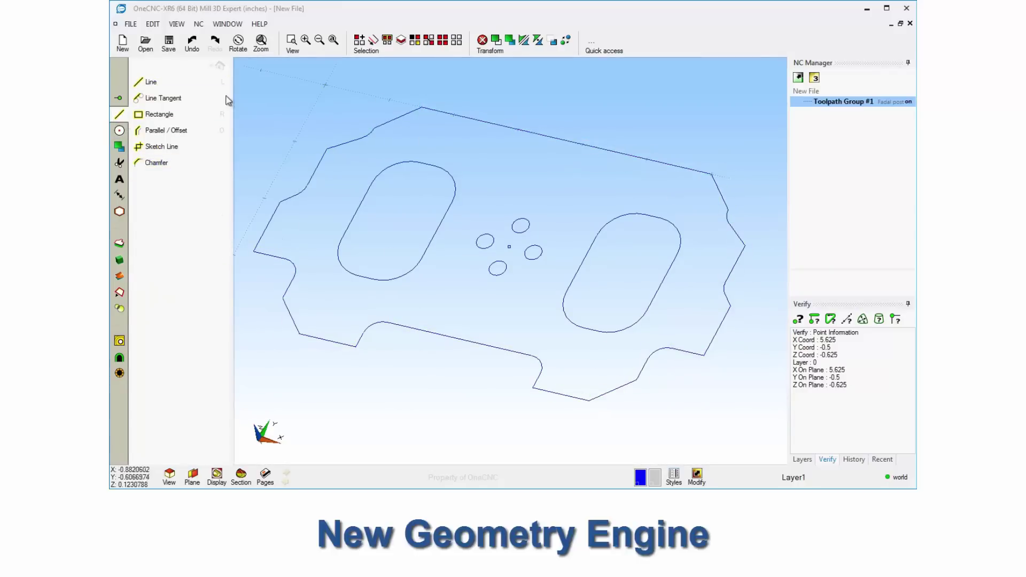
click(164, 129)
click(422, 307)
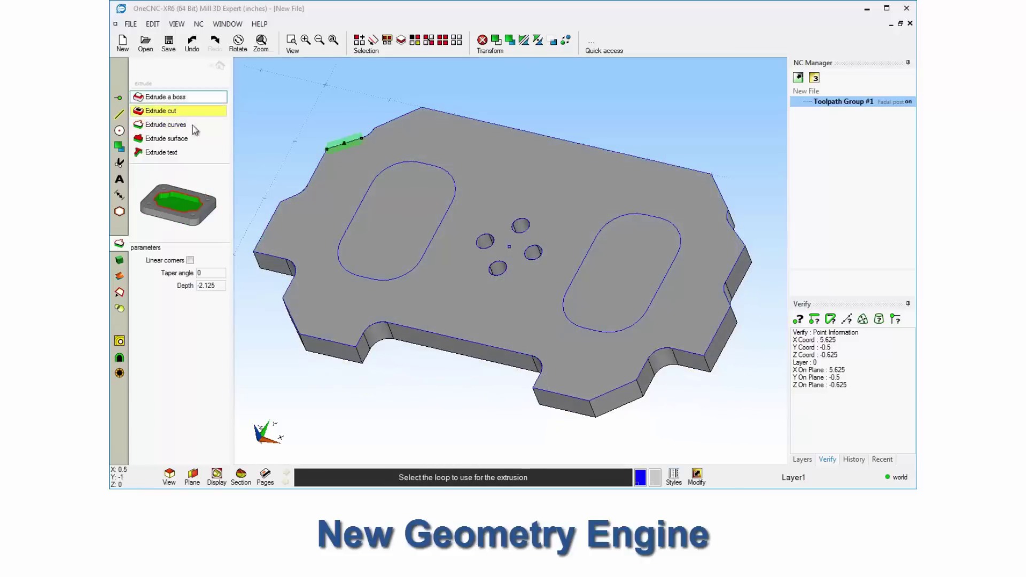
- Extrude-cut the four small holes and the left and right slot pockets 0.25 deep, accepting the edge colour
click(342, 243)
click(372, 246)
click(562, 301)
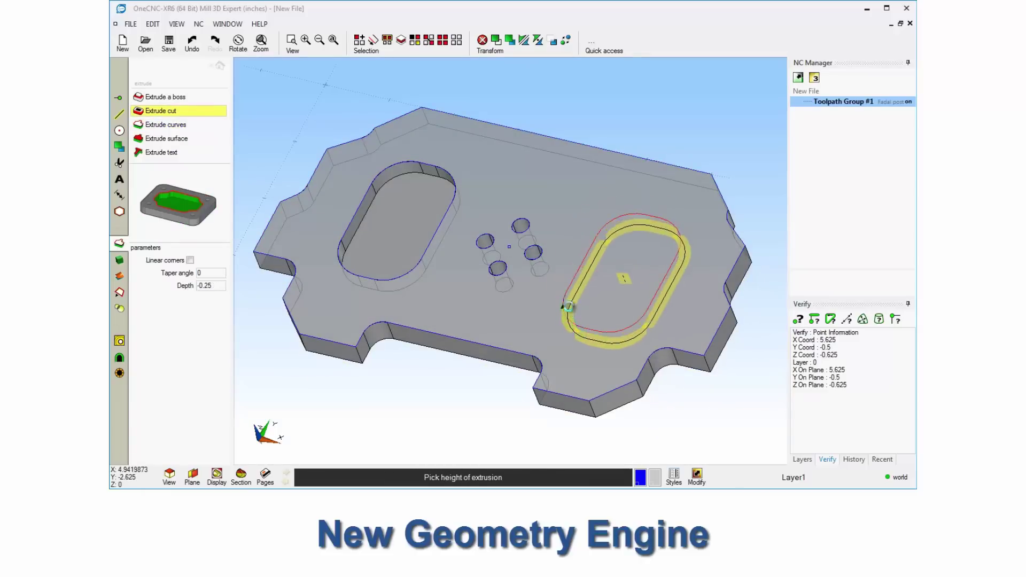
click(493, 328)
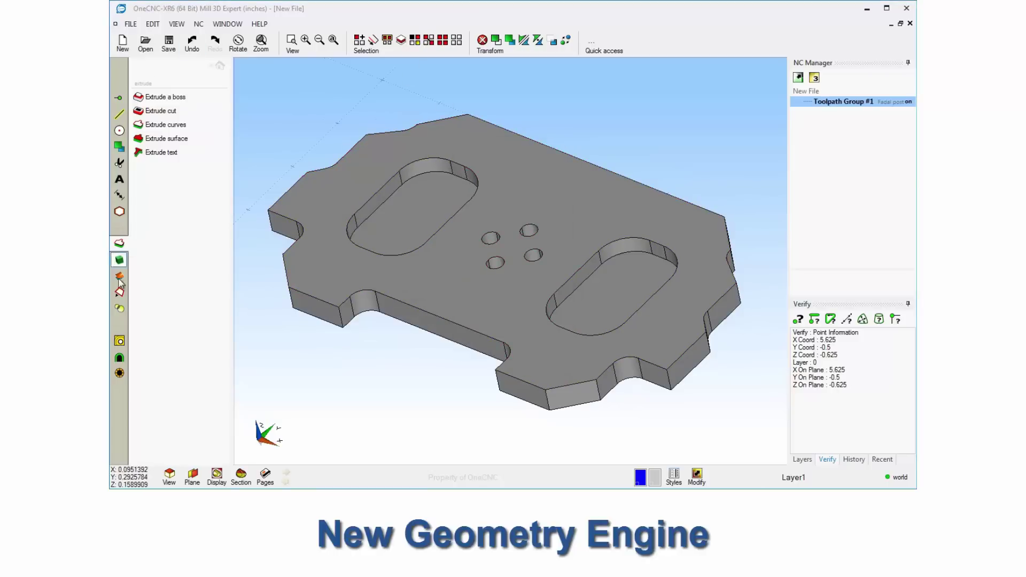
click(151, 99)
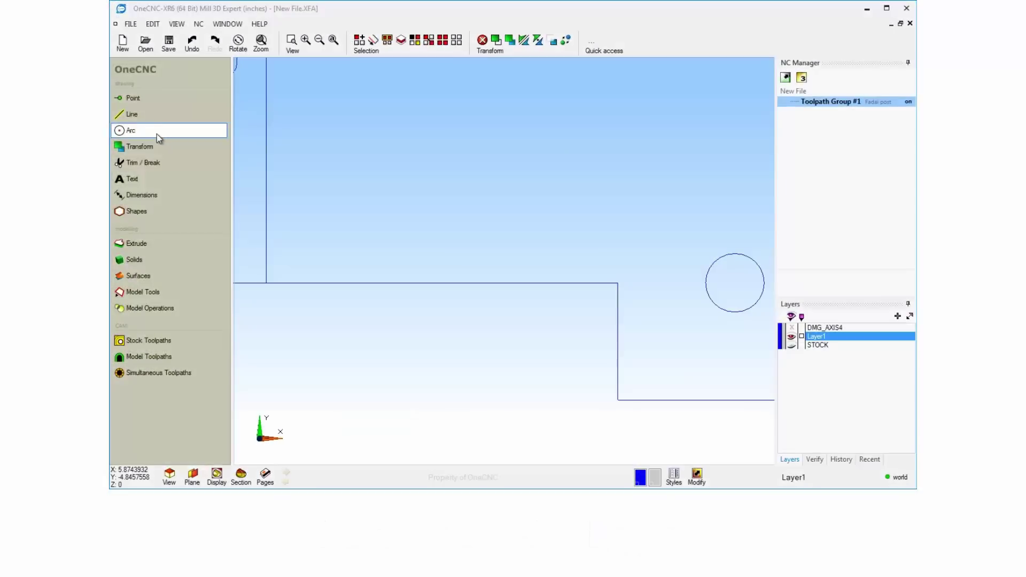
- Fillet the plate outline's corners with a 0.25 radius
click(156, 134)
click(152, 147)
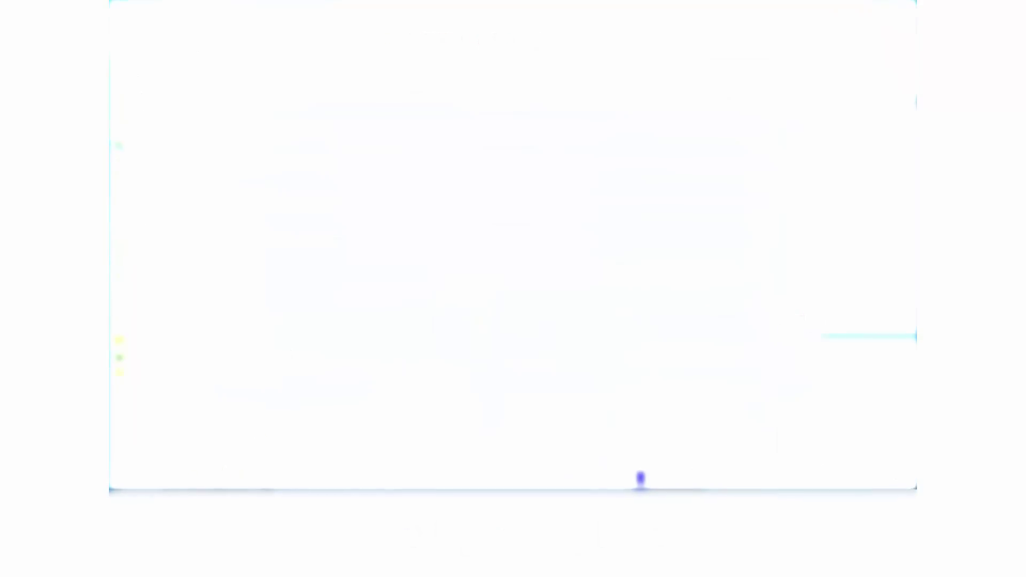
scroll(470, 353, up, 2)
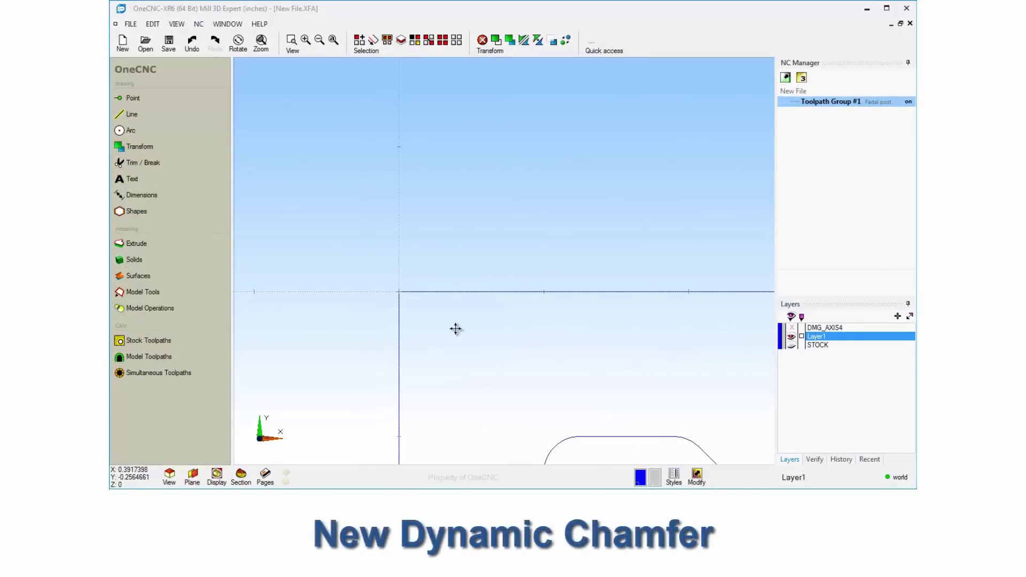
- Chamfer the top-left corner with a 0.5 chamfer distance
click(132, 114)
click(156, 163)
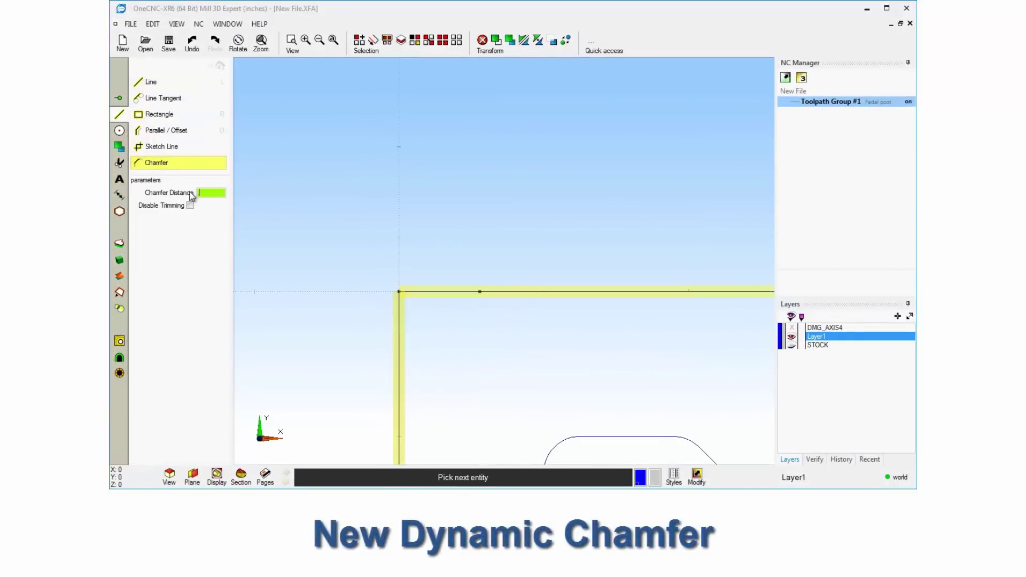
text(0.5)
key(Return)
scroll(448, 355, down, 3)
scroll(474, 168, down, 3)
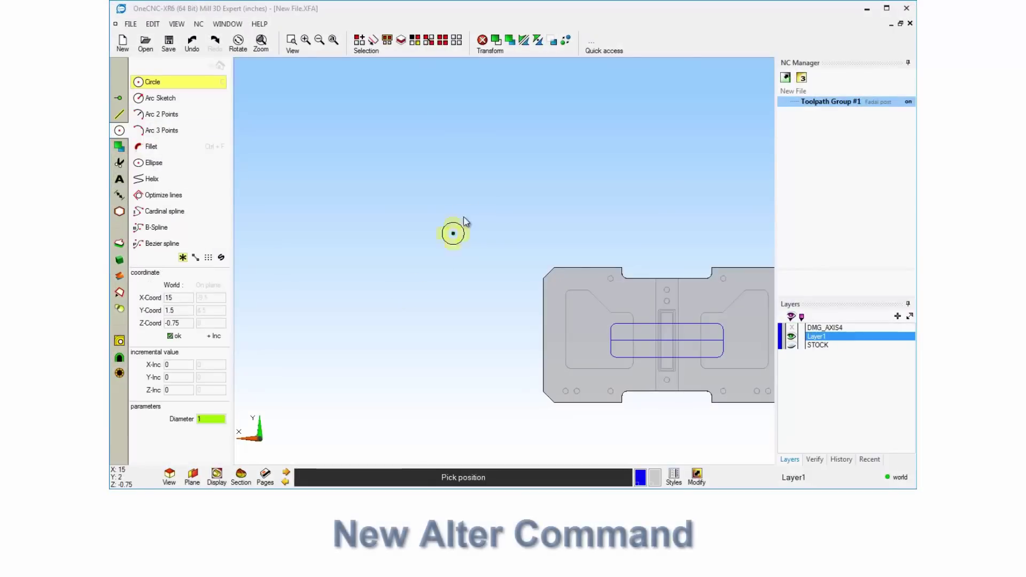
- Place a small circle on the slot centre and alter it to a smaller radius
click(519, 191)
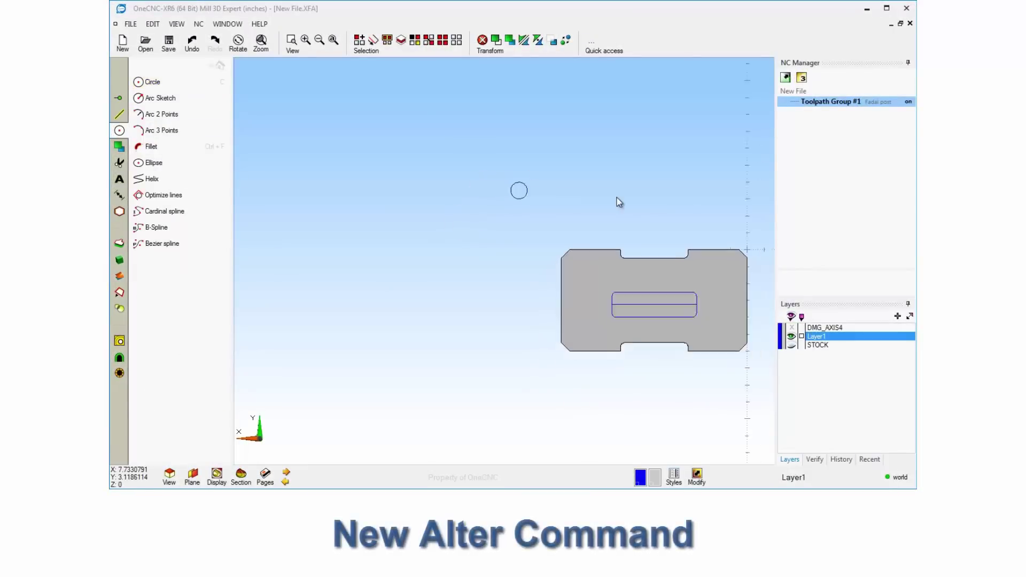
click(565, 40)
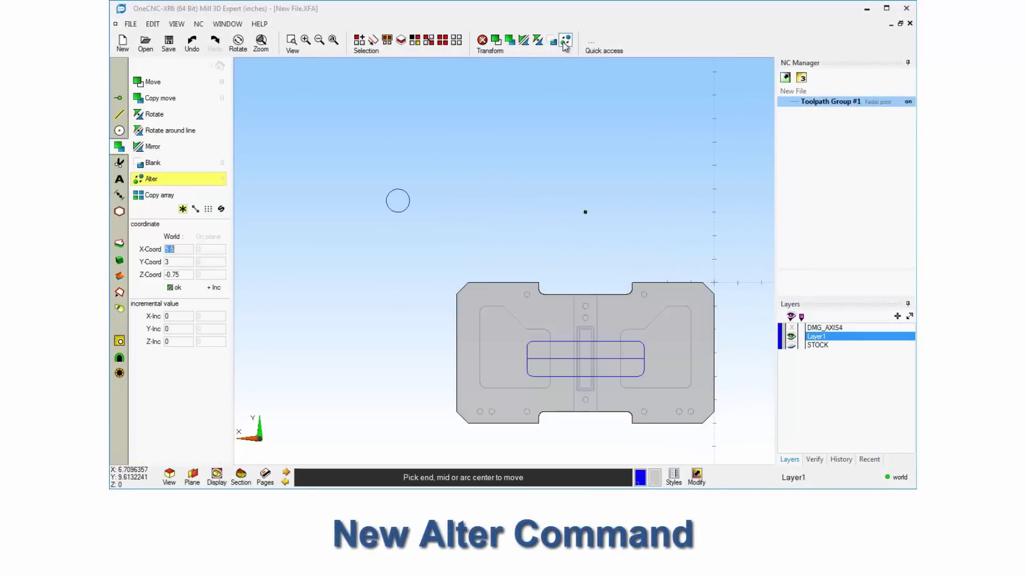
scroll(566, 156, up, 2)
scroll(550, 183, up, 3)
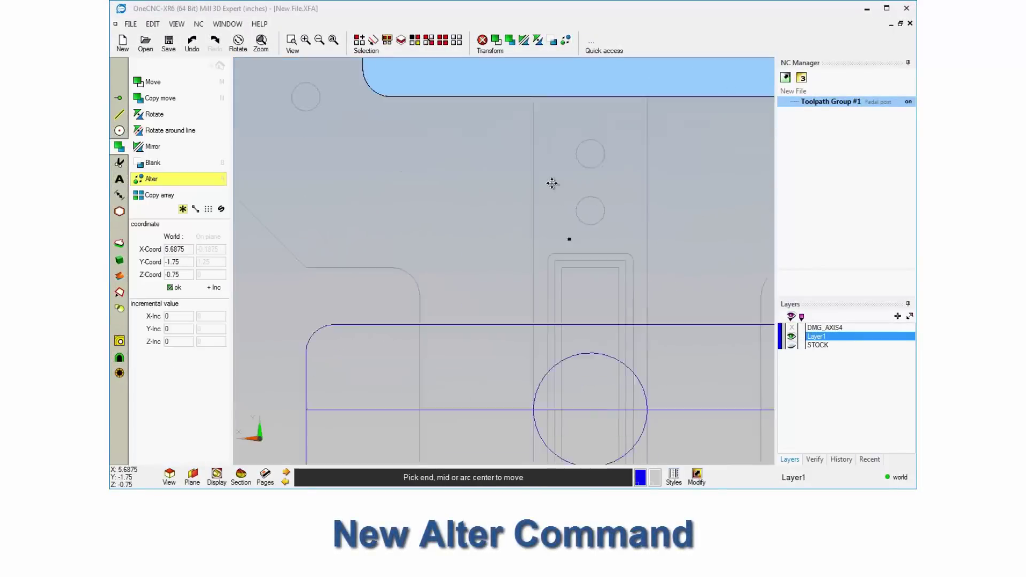
scroll(534, 195, up, 2)
click(519, 203)
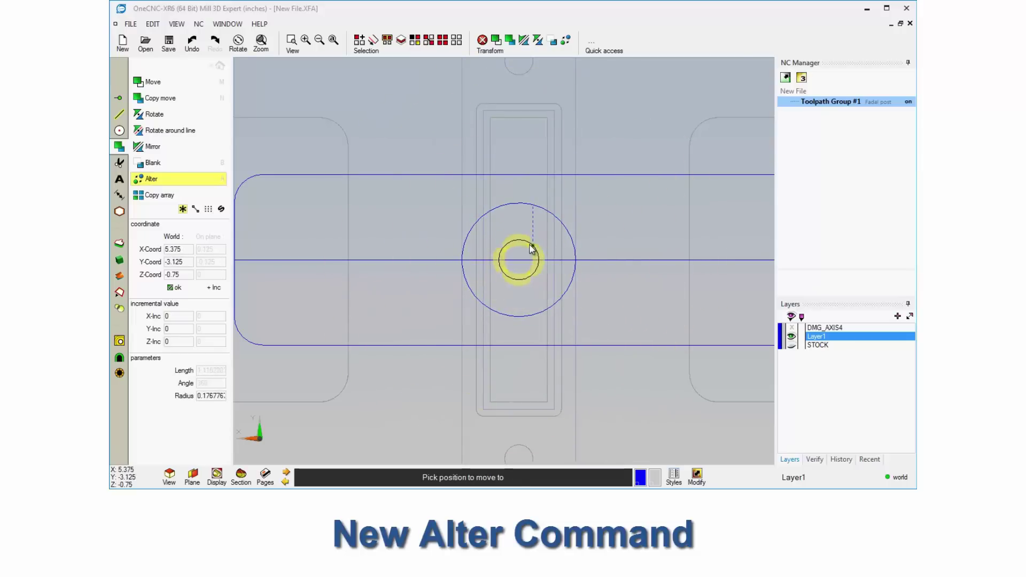
click(535, 248)
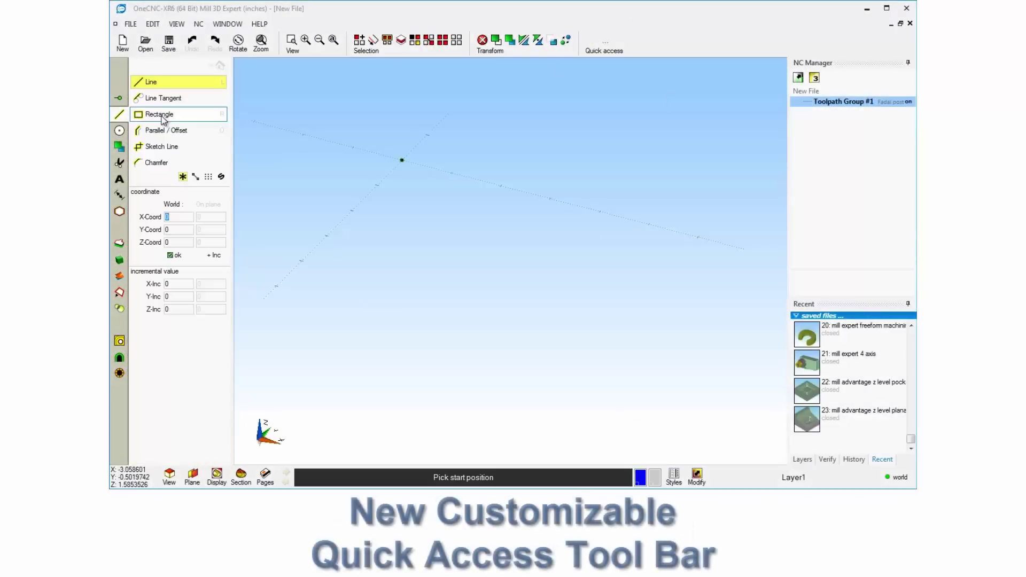
- Add Line, Rectangle, Arc, Circle, Fillet, Extrude and toolpath commands to the Quick access toolbar
click(121, 244)
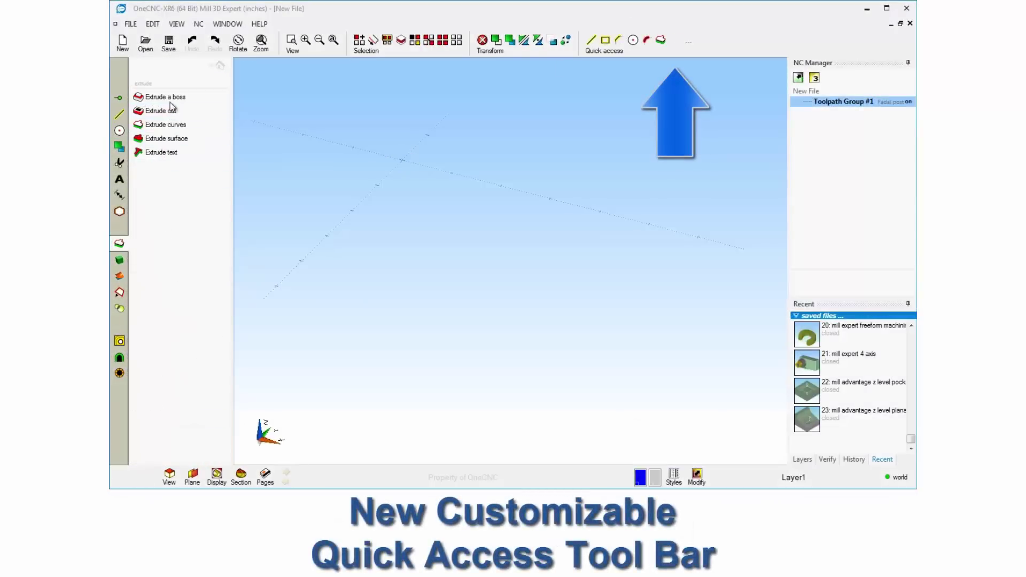
click(119, 341)
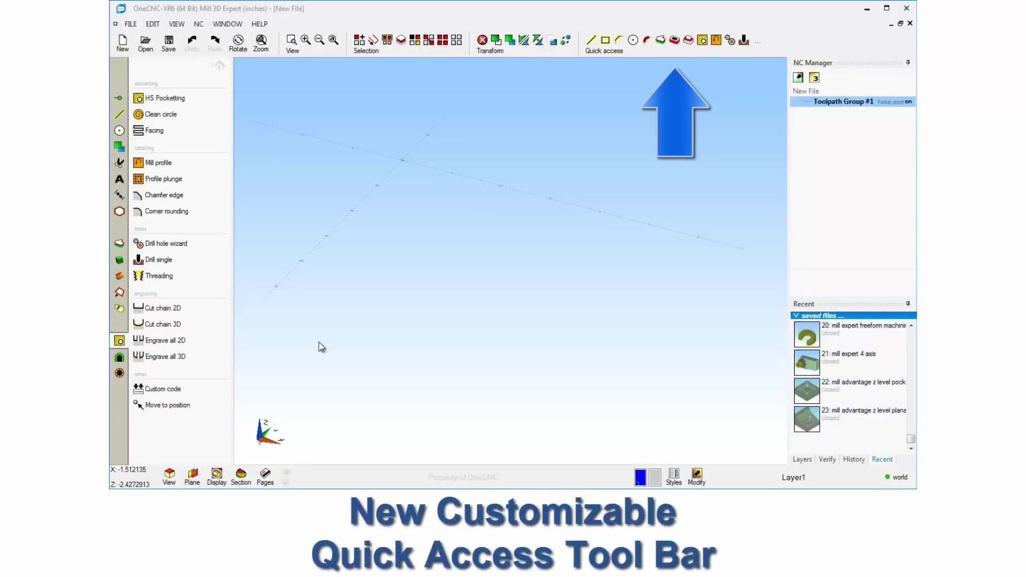
click(828, 461)
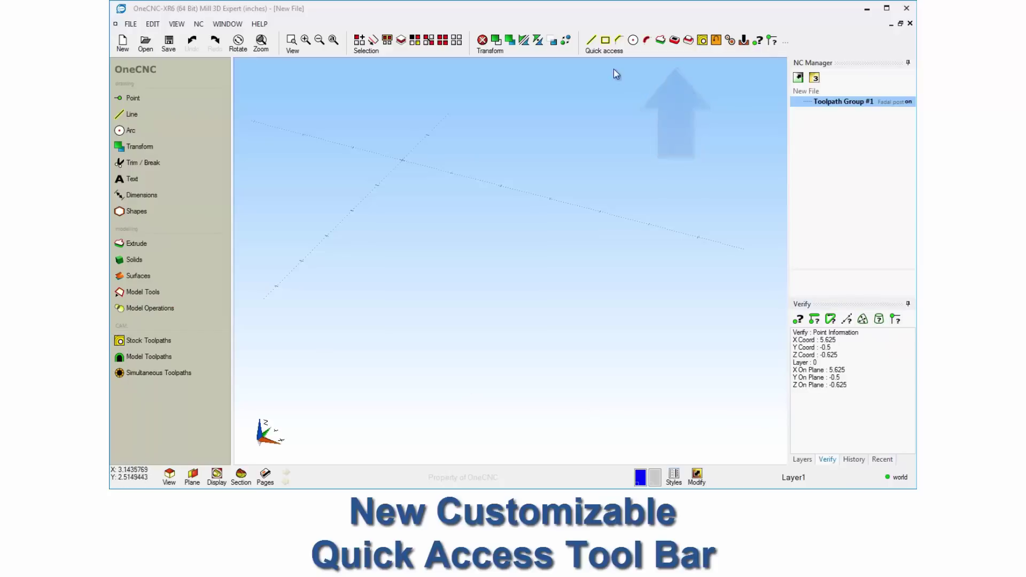
click(606, 39)
click(633, 40)
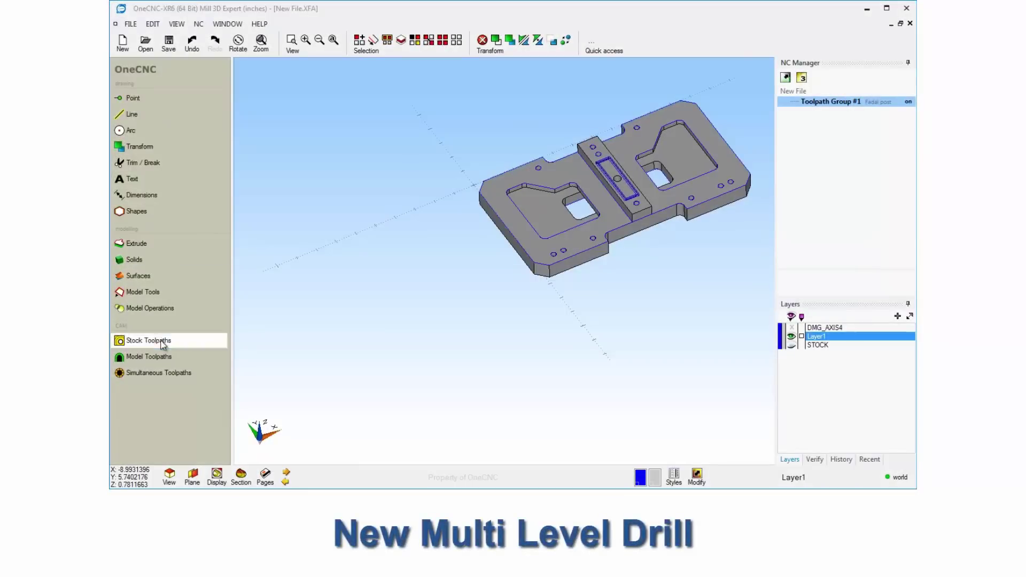
- Create a Simple Hole drilling toolpath for the 0.25 inch bolt holes via hole recognition
click(163, 344)
click(160, 242)
drag(473, 51, 223, 48)
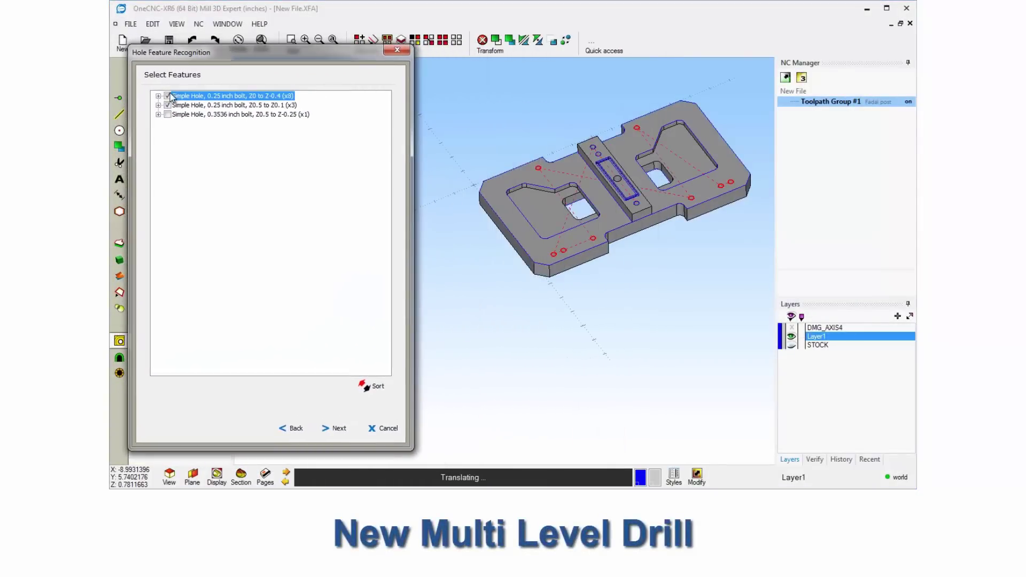
click(337, 431)
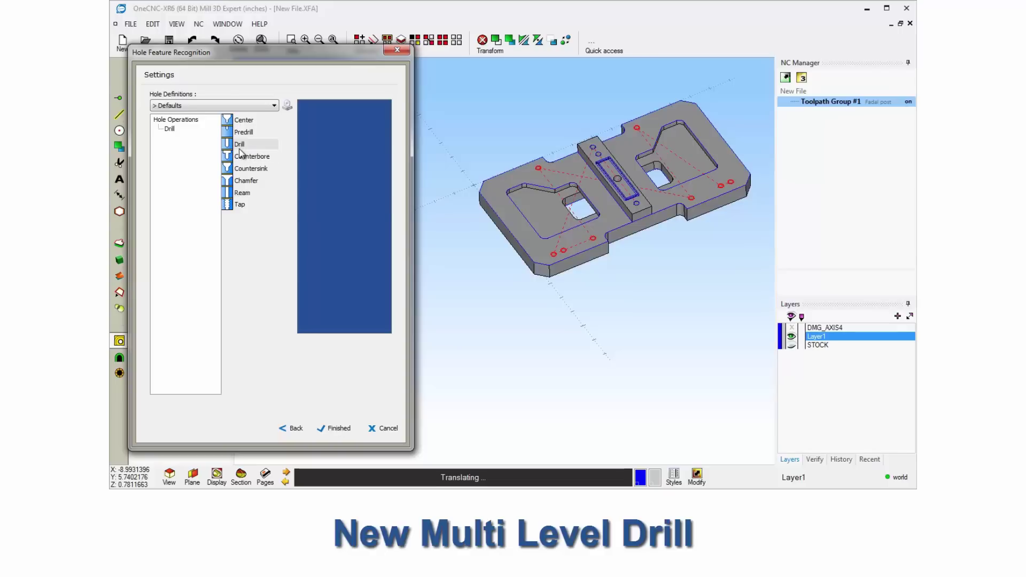
click(170, 129)
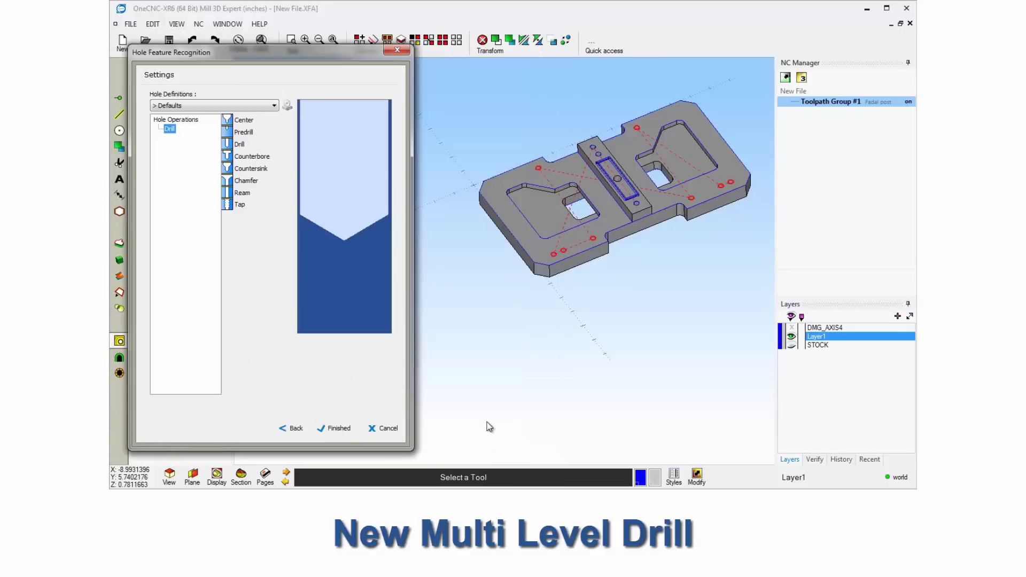
click(337, 428)
- Switch to Front view and preview the drill paths from the NC Manager
right_click(526, 315)
click(526, 275)
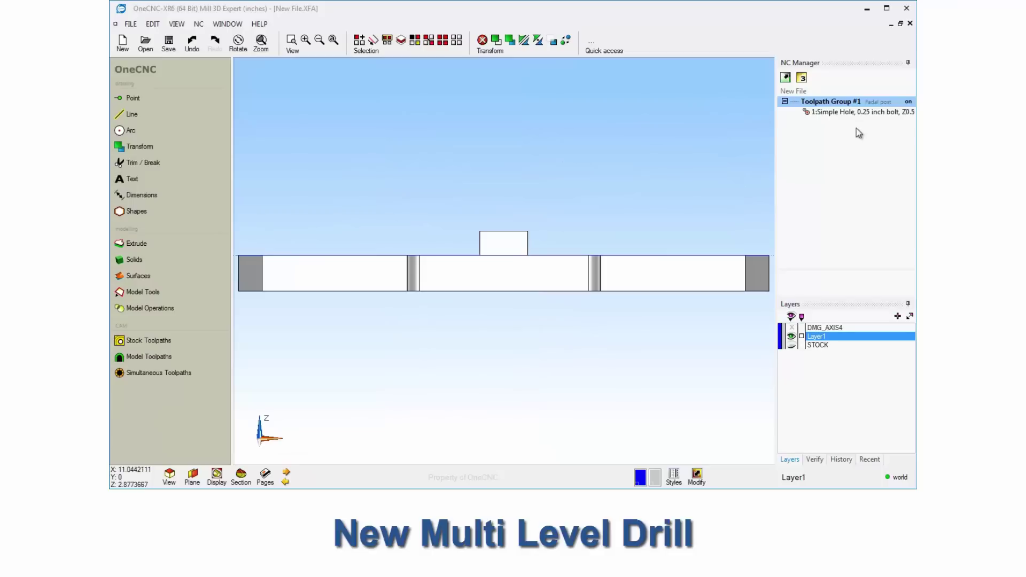
click(855, 112)
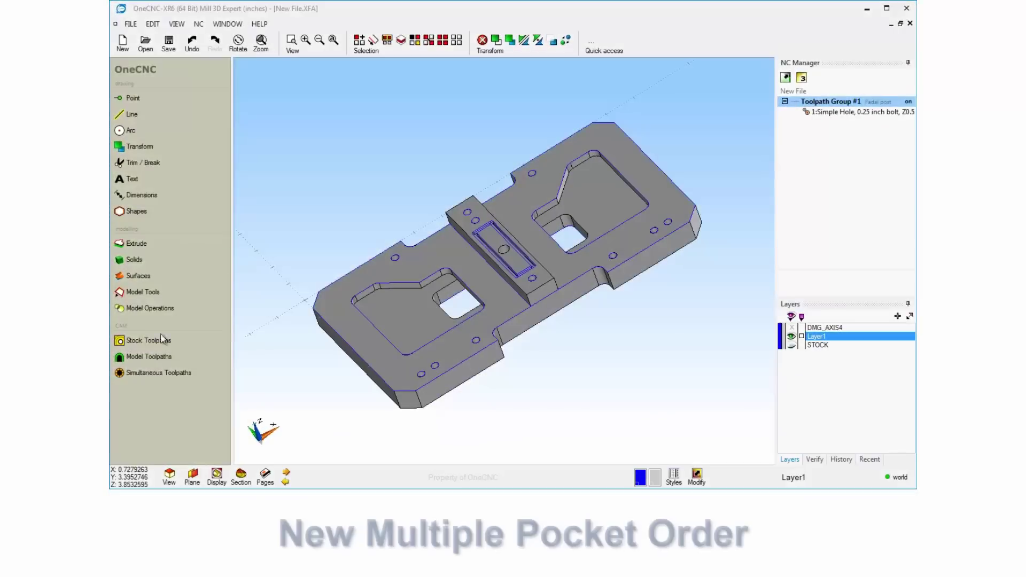
- Start an HS Pocketing toolpath and chain both pocket outlines
click(162, 338)
click(166, 98)
click(399, 286)
click(556, 191)
right_click(556, 191)
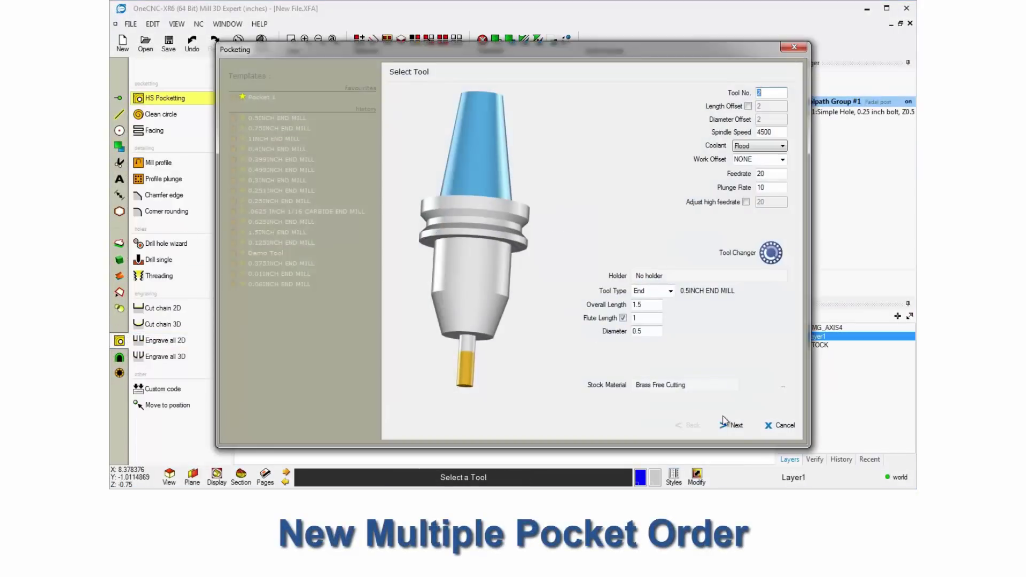
- Finish the pocketing setup with By pocket order and simulate the toolpath
click(727, 424)
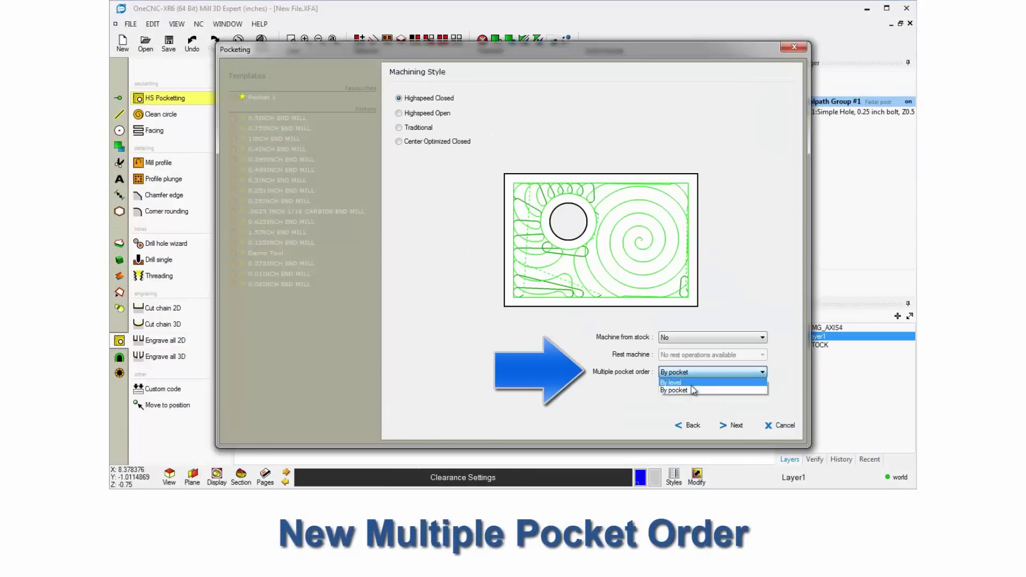
click(732, 425)
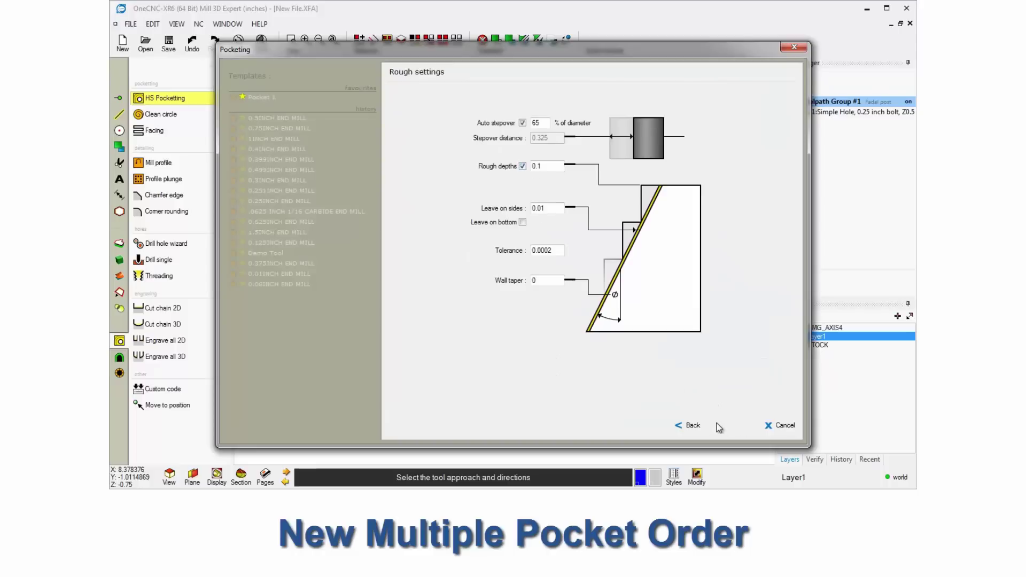
click(719, 426)
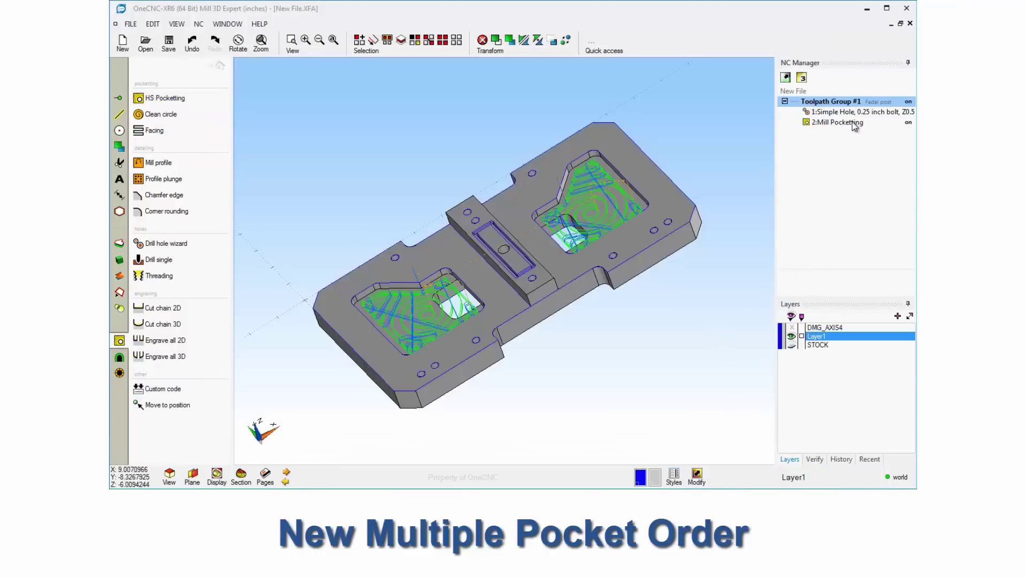
right_click(857, 126)
click(853, 197)
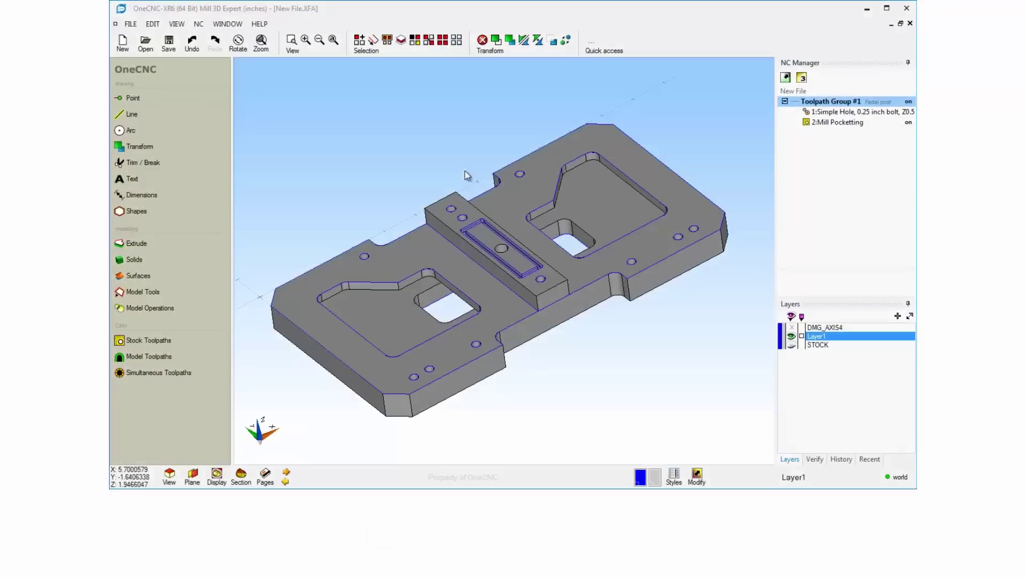
- Create a ramp-style Mill Profile toolpath around the pockets and simulate it from the start
click(148, 341)
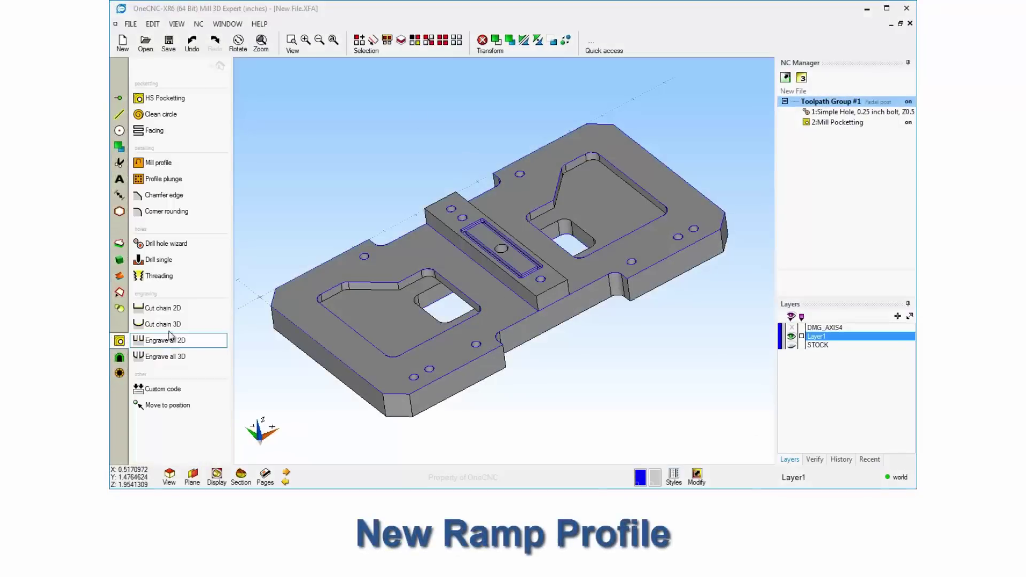
click(159, 162)
click(610, 170)
click(623, 176)
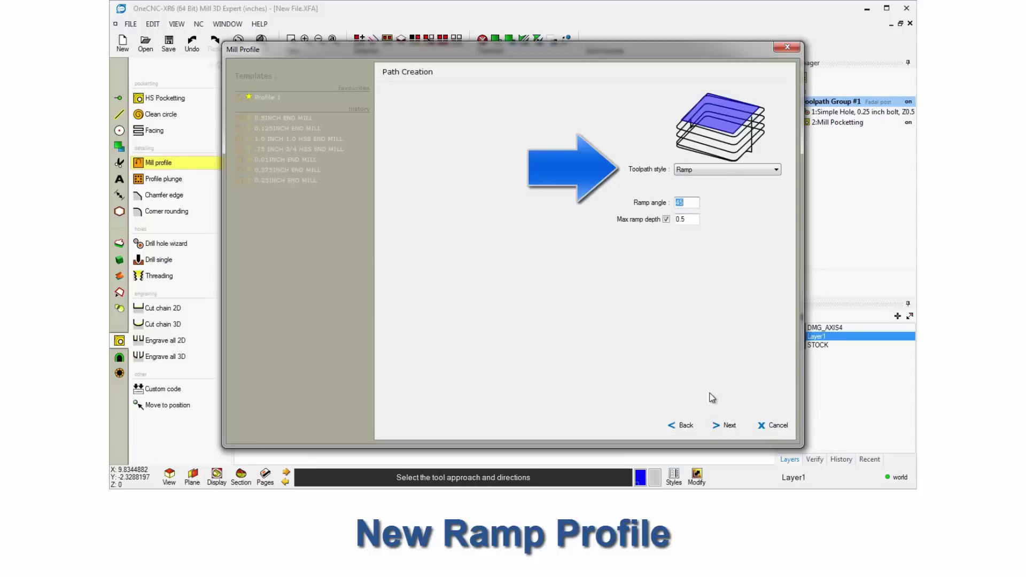
click(724, 425)
right_click(834, 133)
click(850, 215)
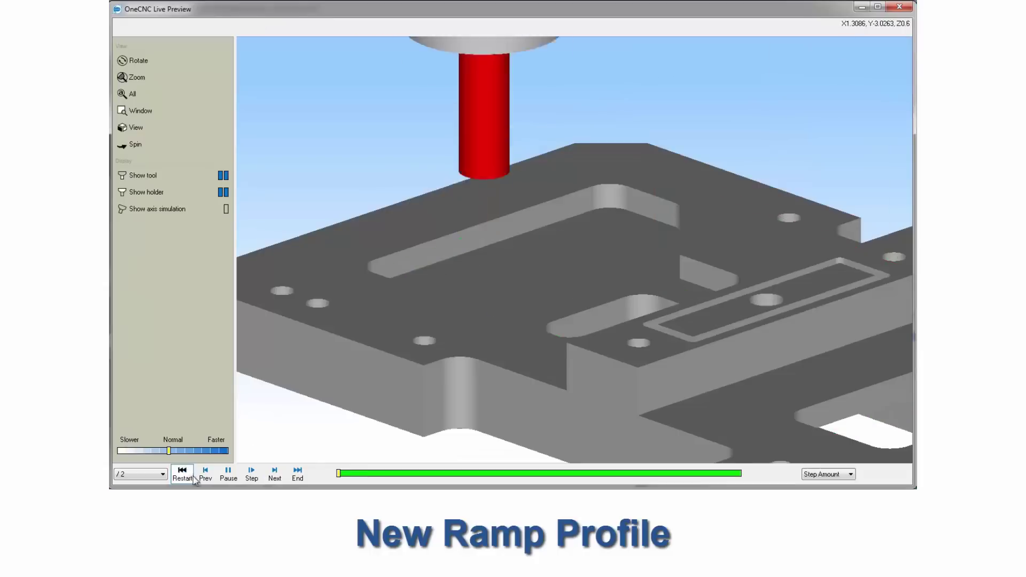
click(182, 475)
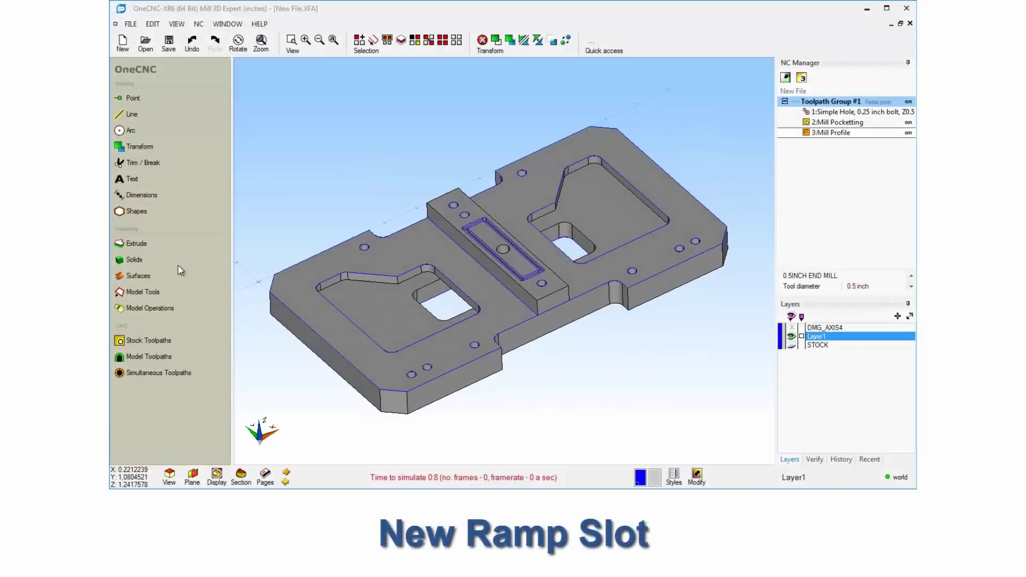
- Create a Cut Chain 2D toolpath along the slot outline, ramping to 0.375 final Z
click(150, 340)
click(163, 308)
scroll(419, 239, up, 5)
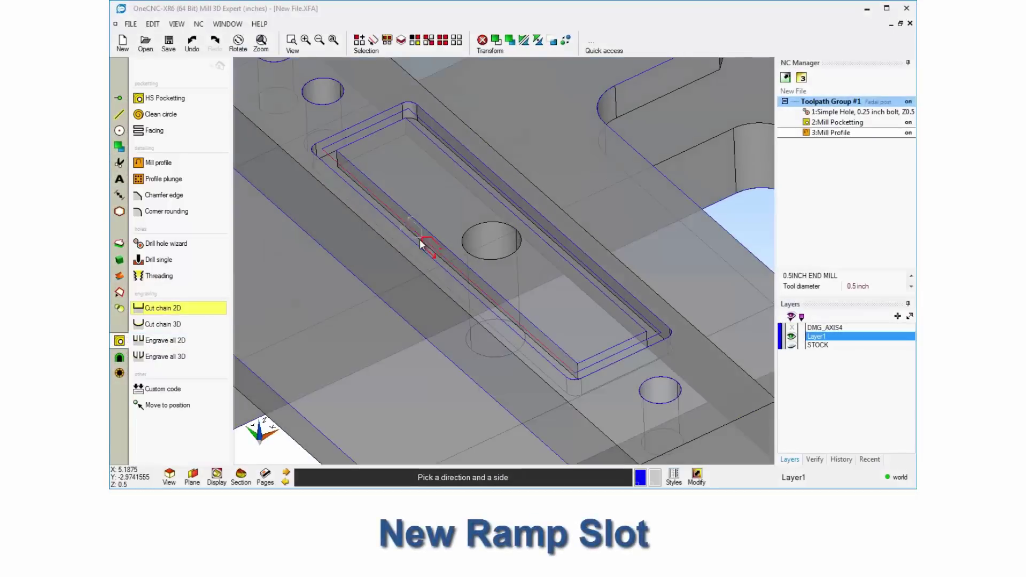
click(419, 239)
right_click(407, 232)
click(728, 422)
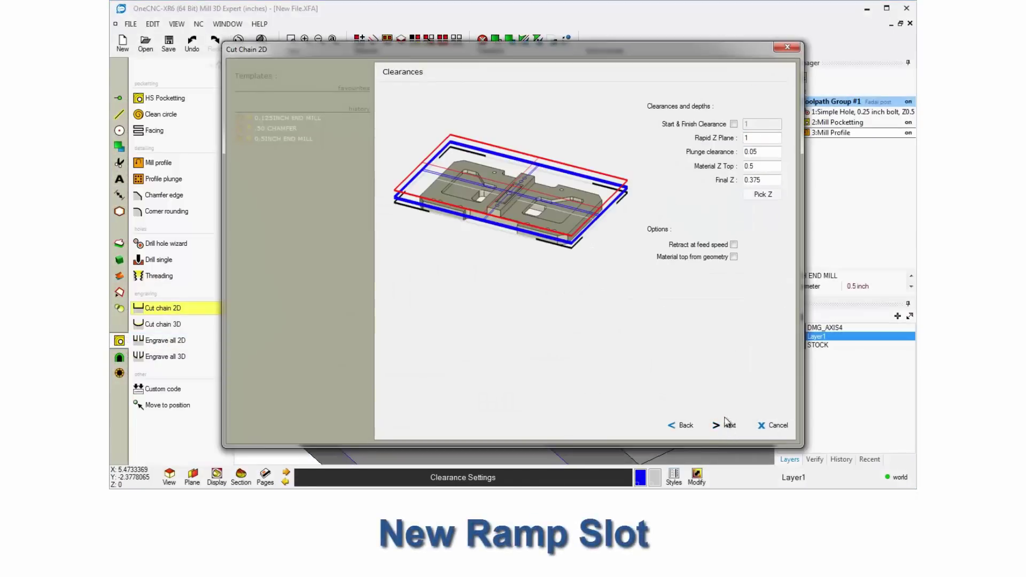
click(726, 424)
click(723, 425)
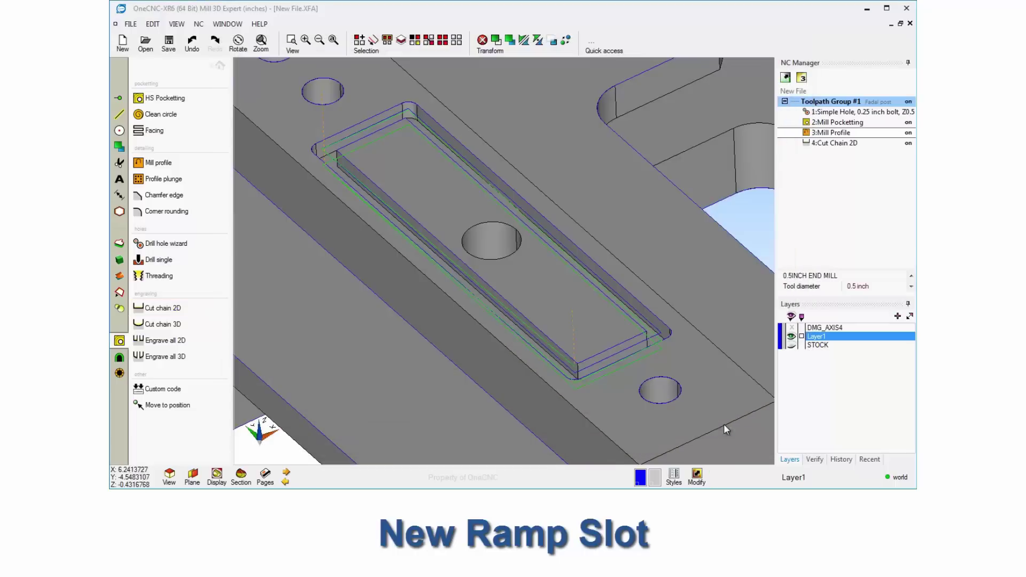
- Simulate the Cut Chain 2D toolpath, zoomed out to show the whole slot
right_click(823, 143)
click(842, 219)
mouse_move(716, 336)
mouse_down()
mouse_move(678, 286)
mouse_move(837, 378)
mouse_up()
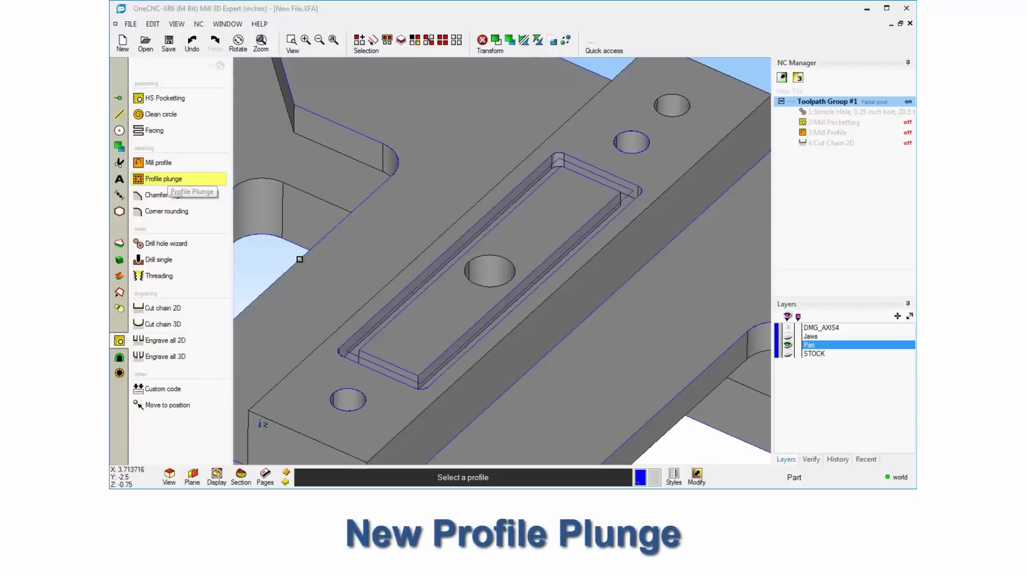
- Build a Profile Plunge toolpath on the slot outline using the 0.125 inch drill, then simulate it
click(340, 352)
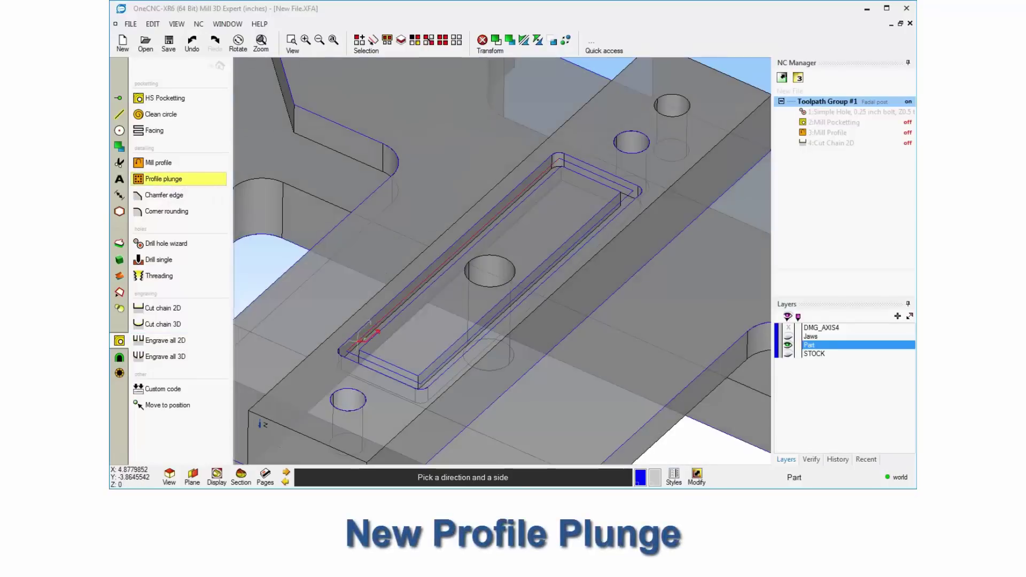
click(369, 340)
click(729, 426)
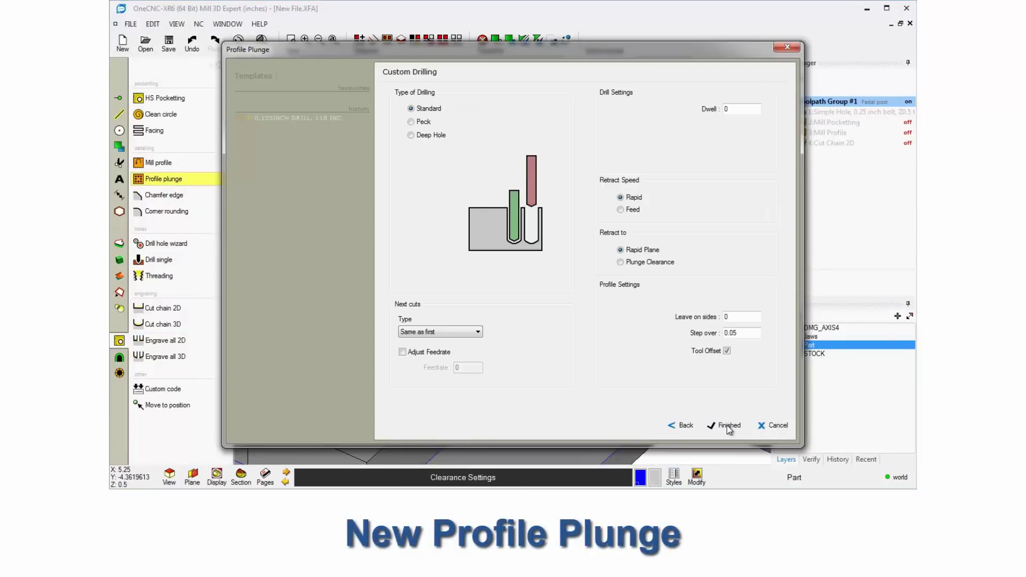
click(725, 425)
right_click(834, 152)
click(844, 214)
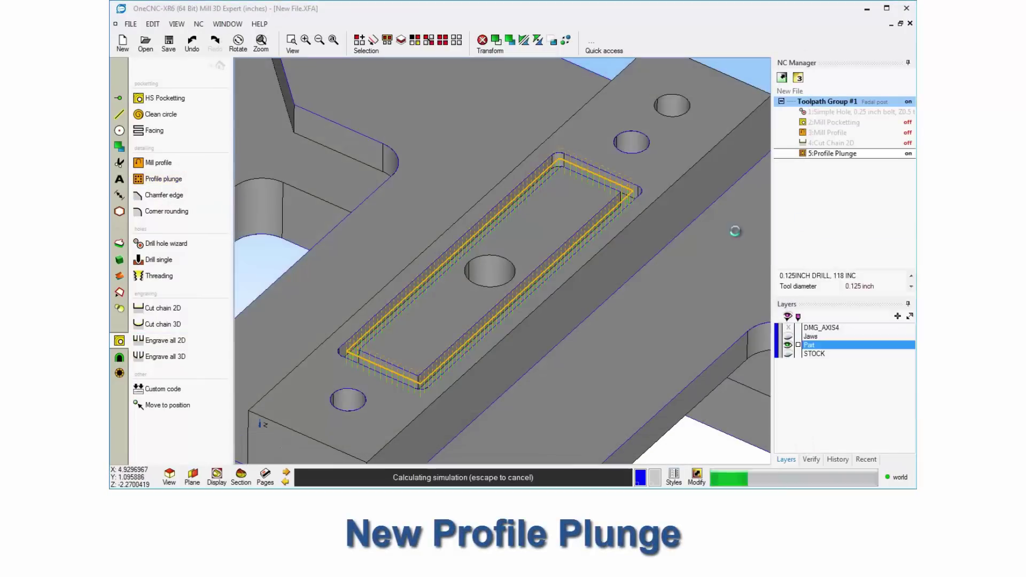
drag(614, 260, 912, 373)
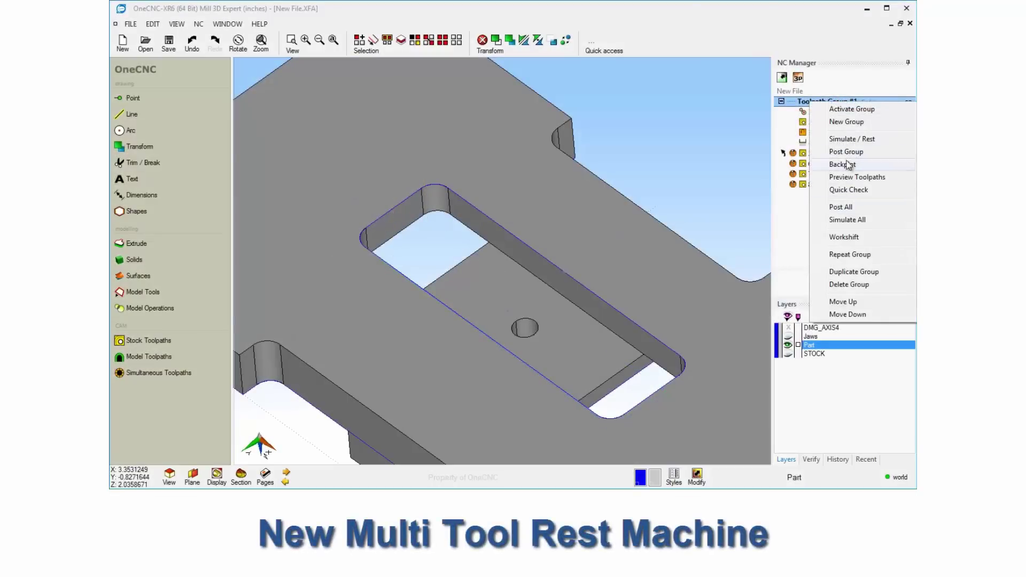
- Run NC Solid Verification of the pocketing toolpath group against the Stock Model
click(849, 140)
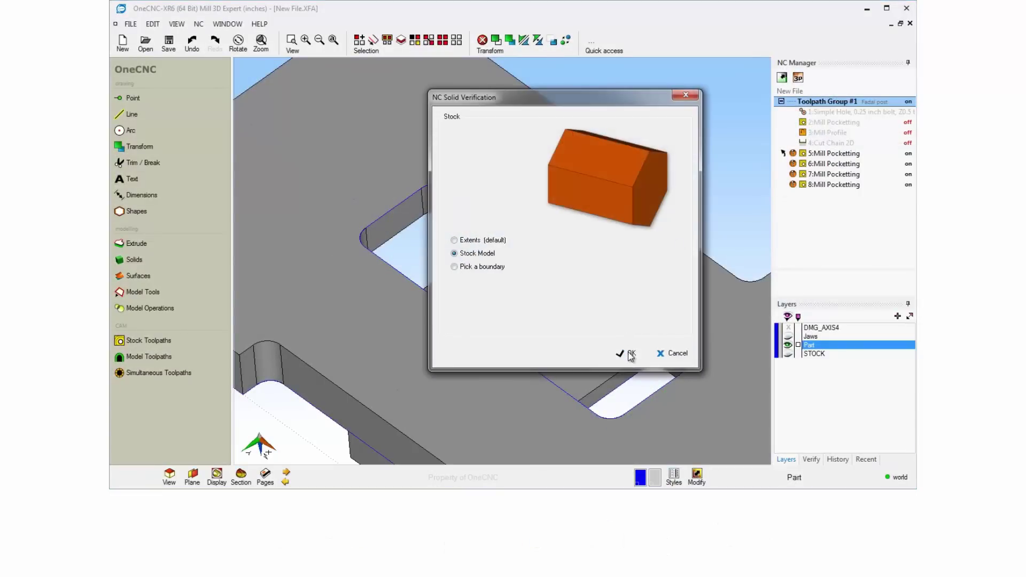
click(628, 351)
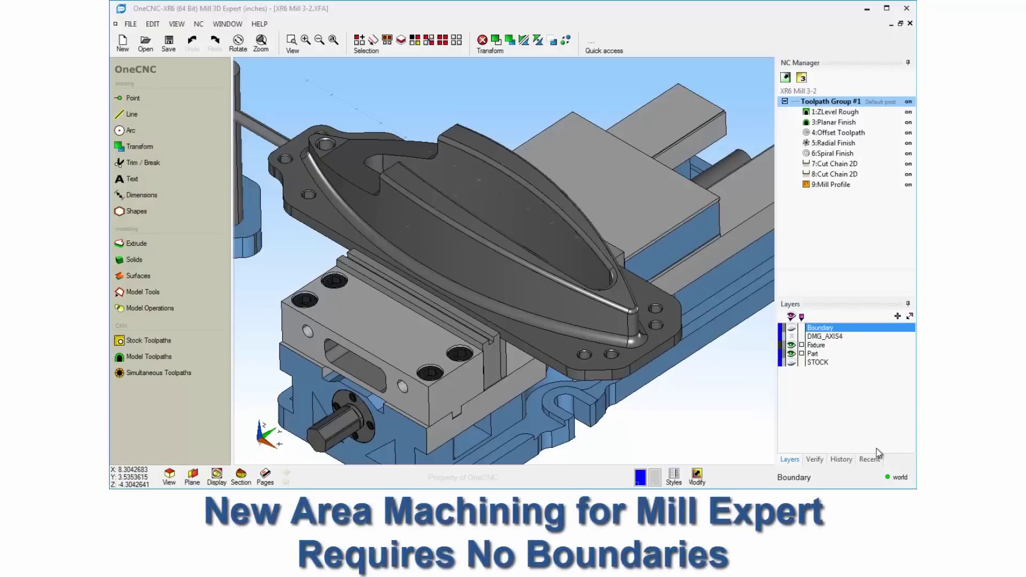
- Create an Area Machining toolpath over the curved part's rim surfaces, then simulate it
click(870, 460)
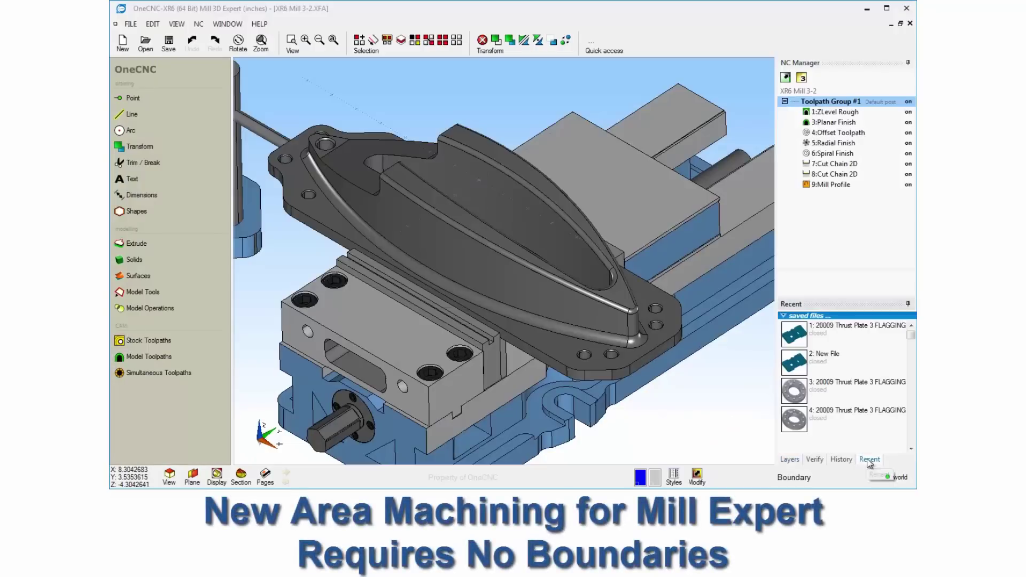
click(159, 358)
click(166, 244)
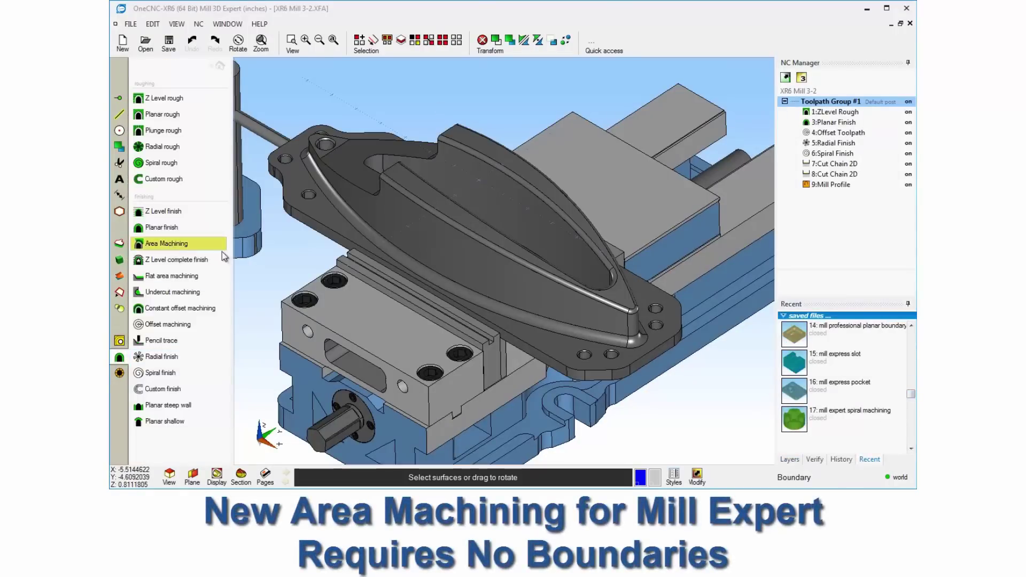
click(520, 261)
scroll(661, 242, up, 3)
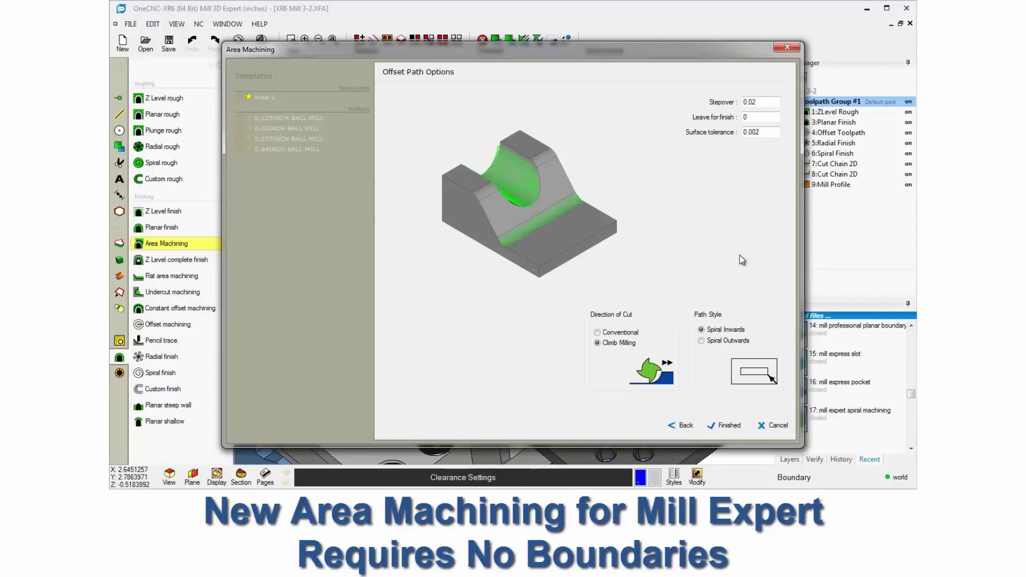
click(729, 427)
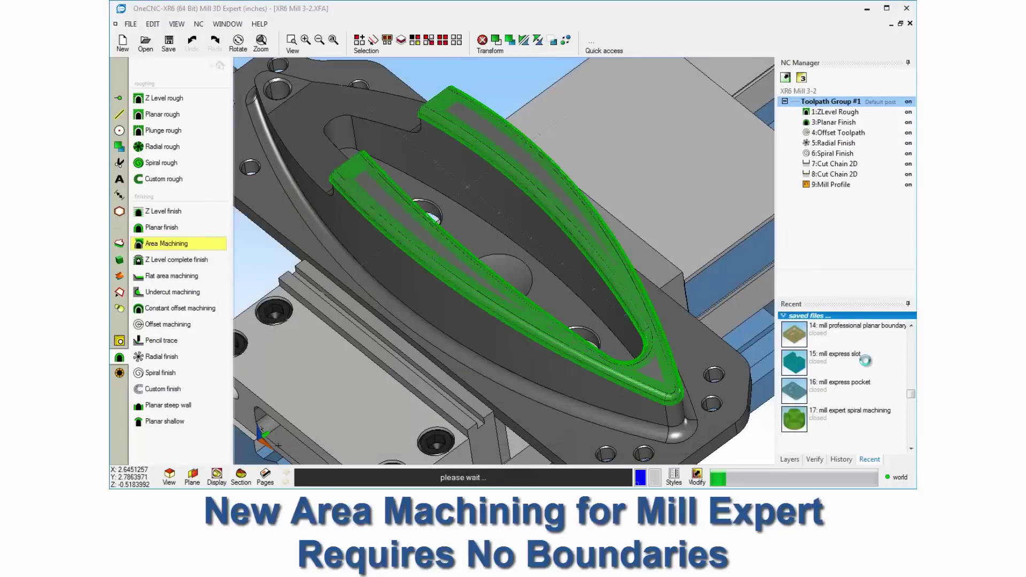
right_click(834, 194)
click(826, 293)
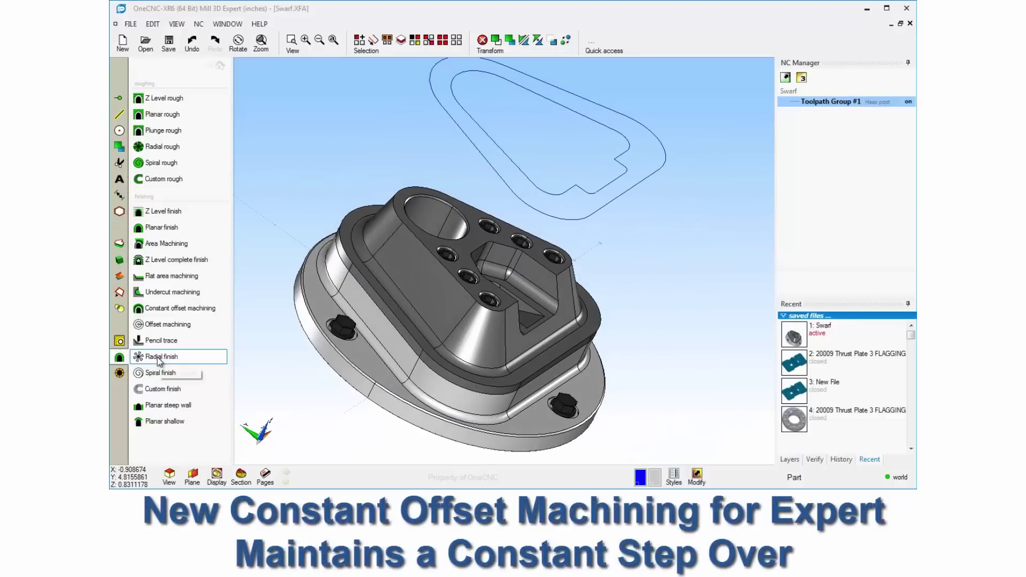
- Create a Constant Offset Machining toolpath on the Swarf part and watch its Live Preview
click(163, 309)
click(730, 424)
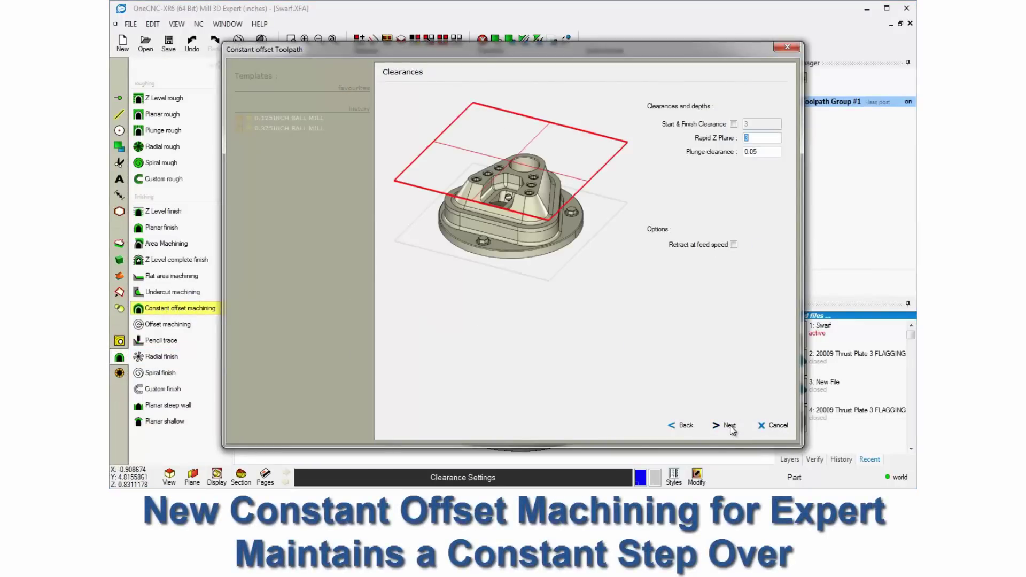
click(731, 426)
click(731, 426)
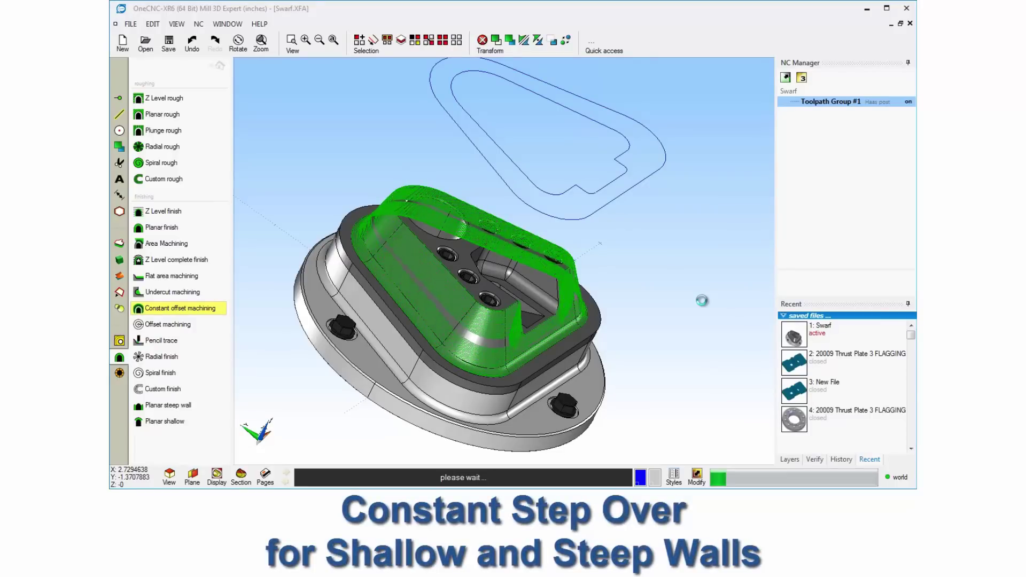
right_click(826, 107)
click(853, 184)
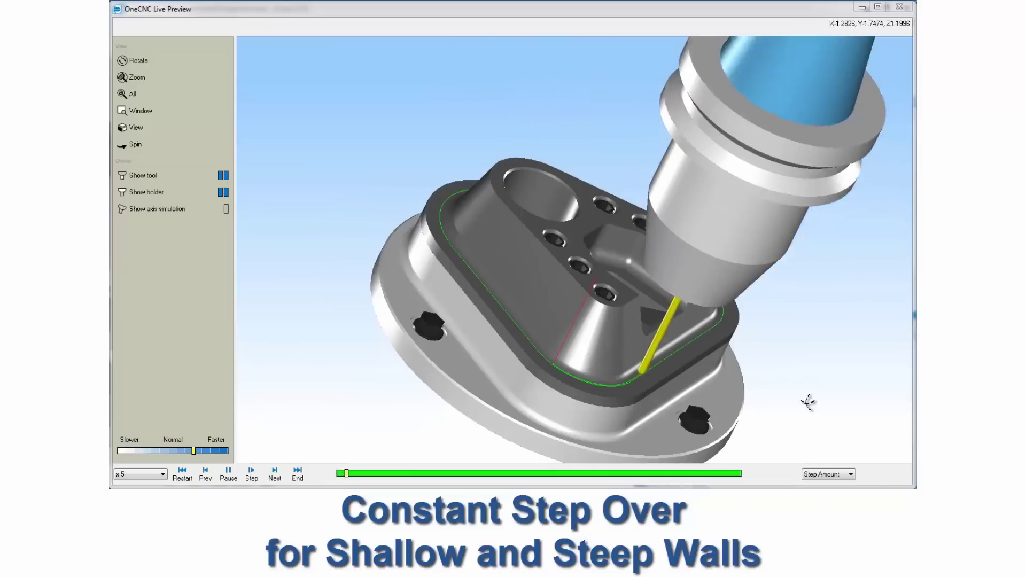
mouse_move(808, 403)
mouse_down()
mouse_move(779, 327)
mouse_move(728, 296)
mouse_up()
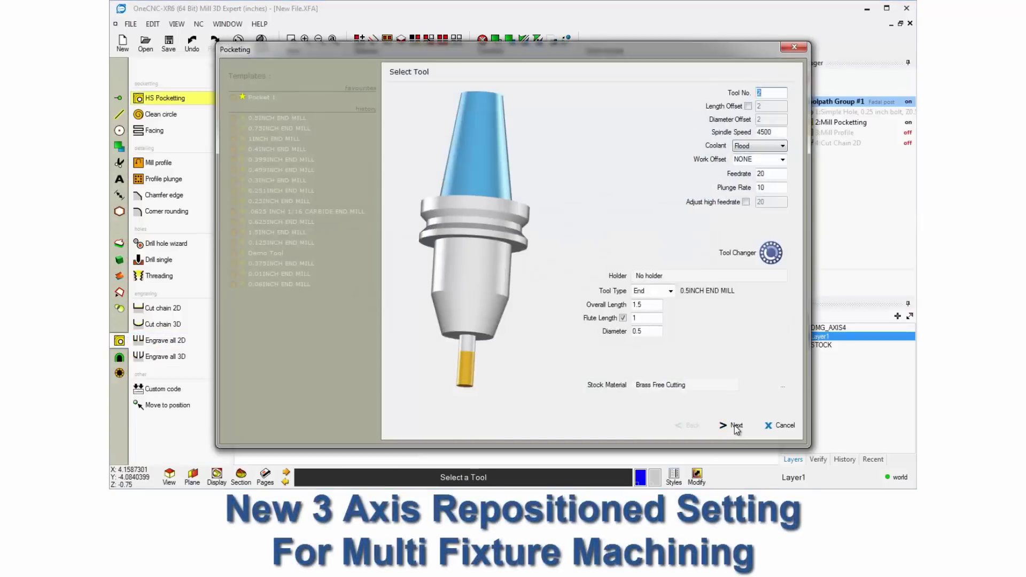
- Finish the Pocketing wizard to add 6:Mill Pocketing for the plate's long slot
click(736, 426)
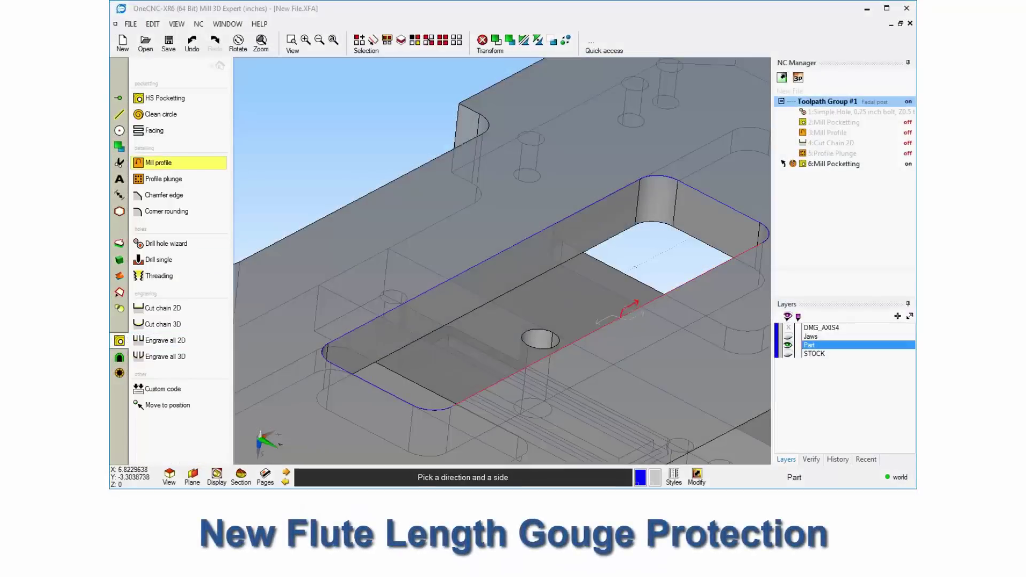
- Create the Cut Levels 7:Mill Profile around the slot and simulate it with shank/holder collision checks
key(F3)
click(726, 426)
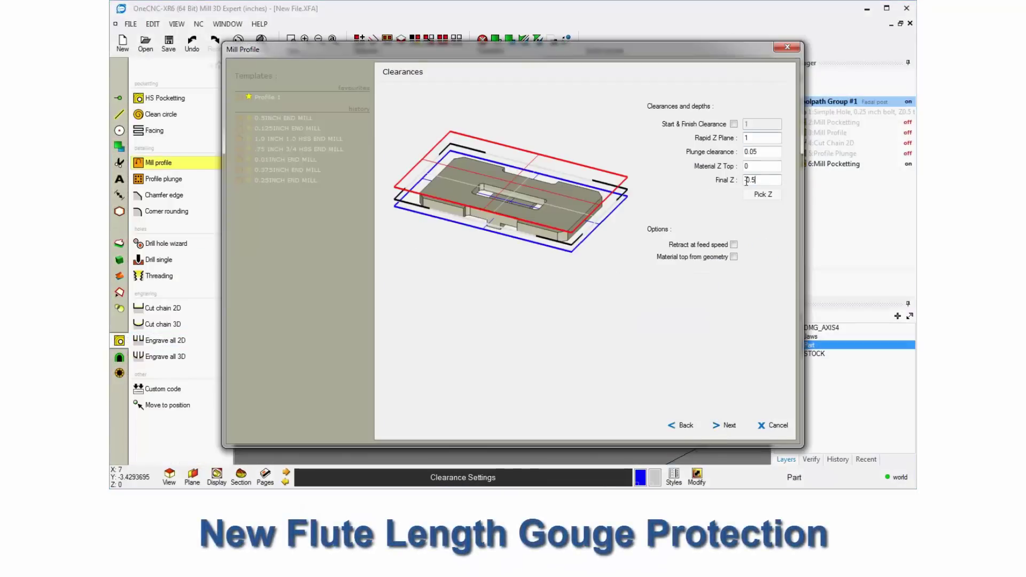
click(731, 427)
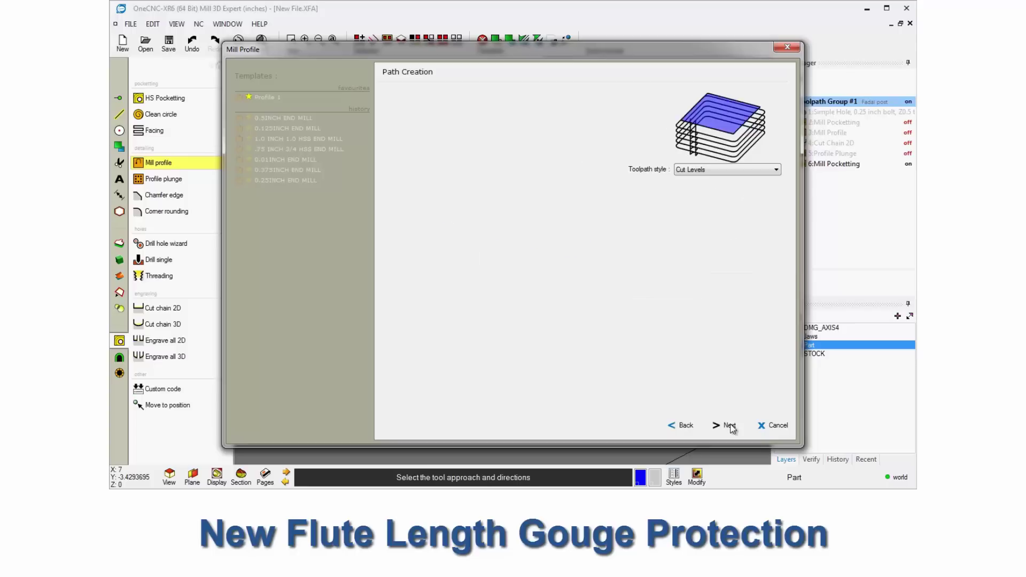
click(726, 427)
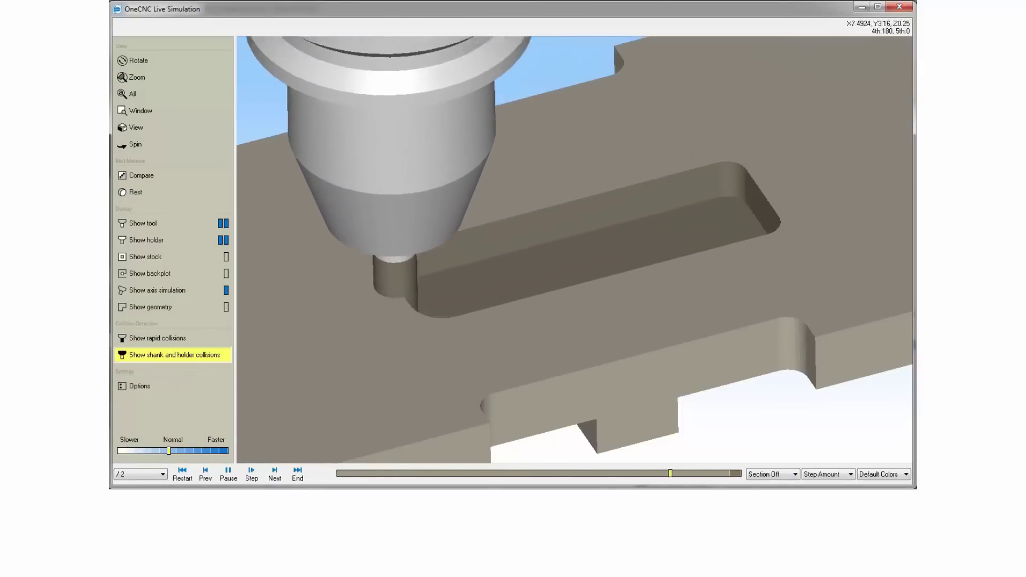
middle_drag(235, 355, 496, 143)
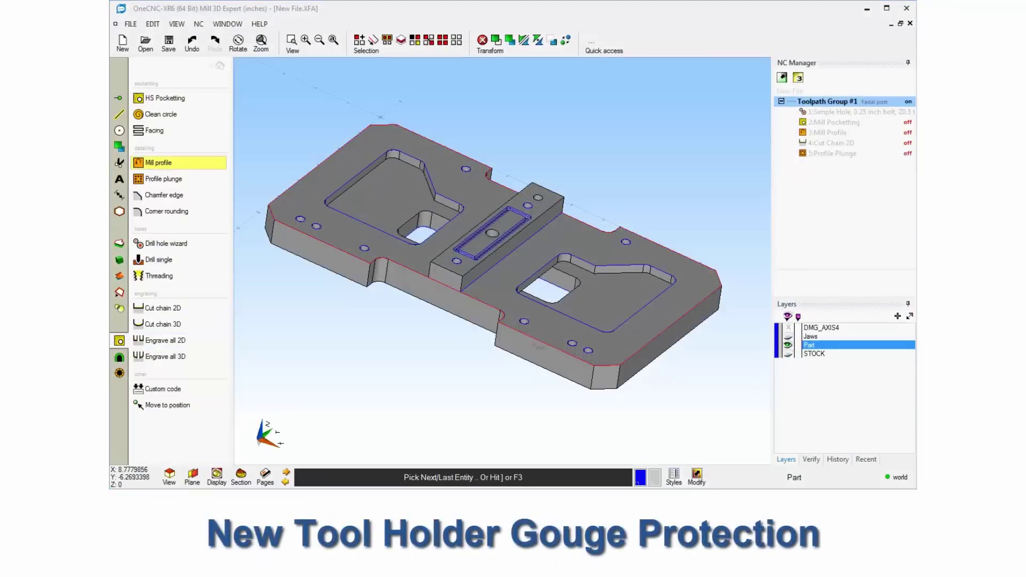
- Create the outer-edge Mill Profile with the 0.5 inch end mill and verify against Stock Model
key(F3)
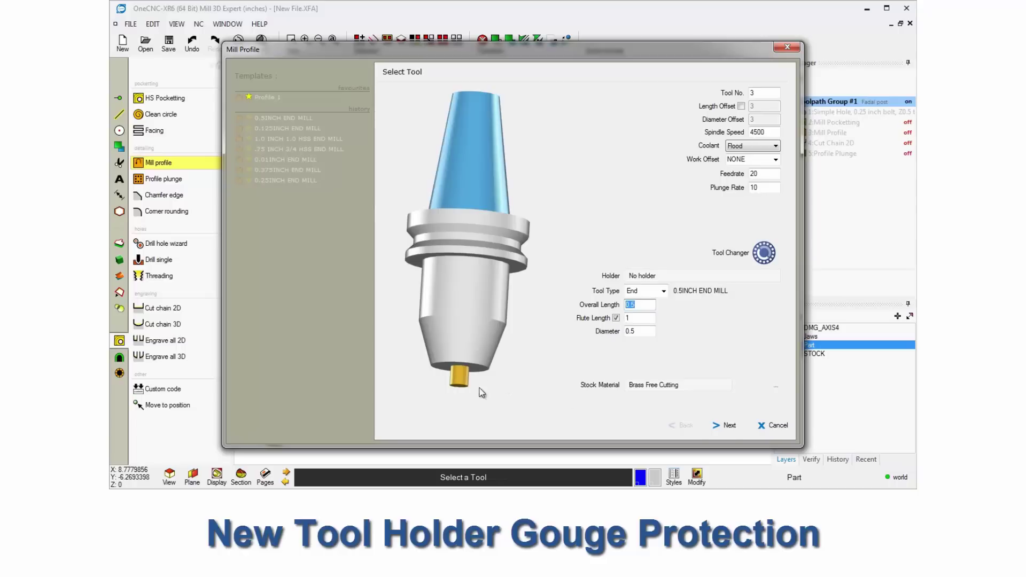
click(728, 426)
click(728, 425)
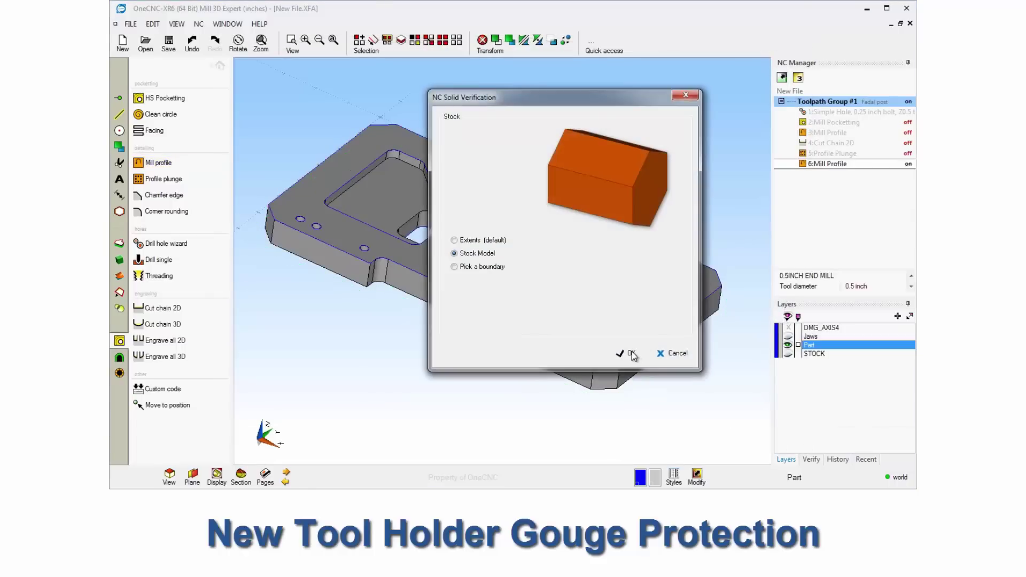
click(633, 355)
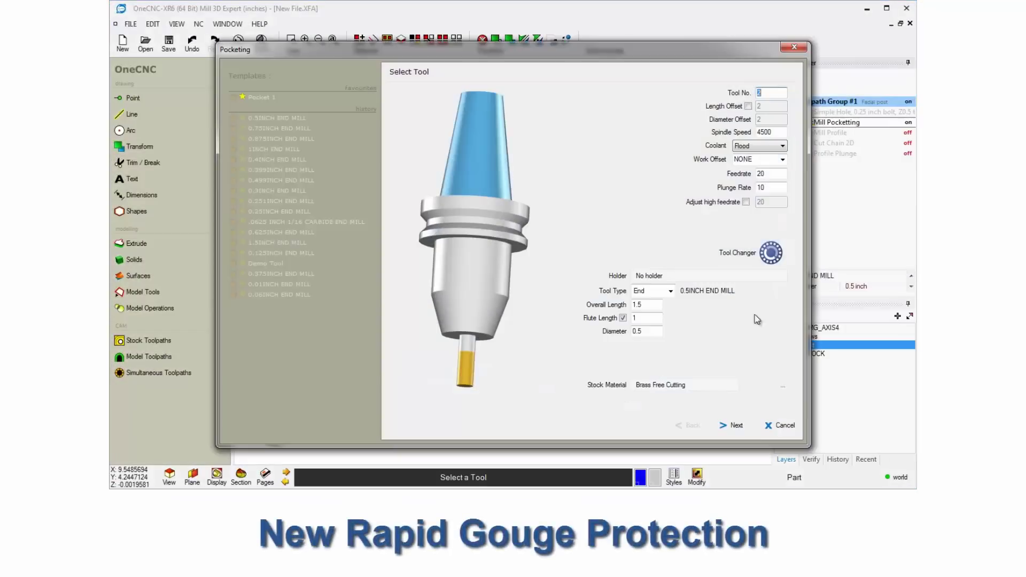
- Regenerate the pocketing toolpath for the two large pockets and check it from the front view
click(735, 426)
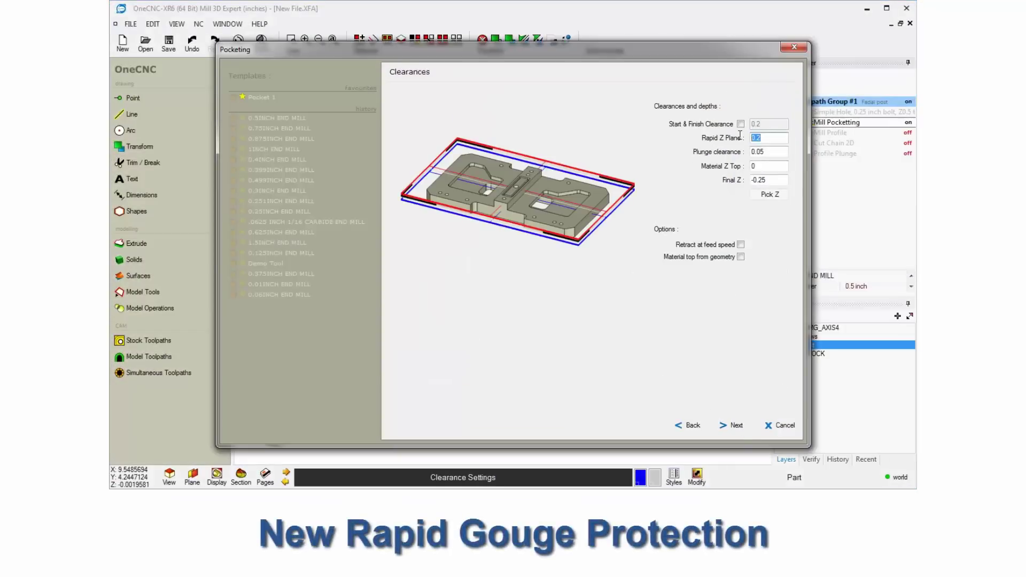
click(733, 426)
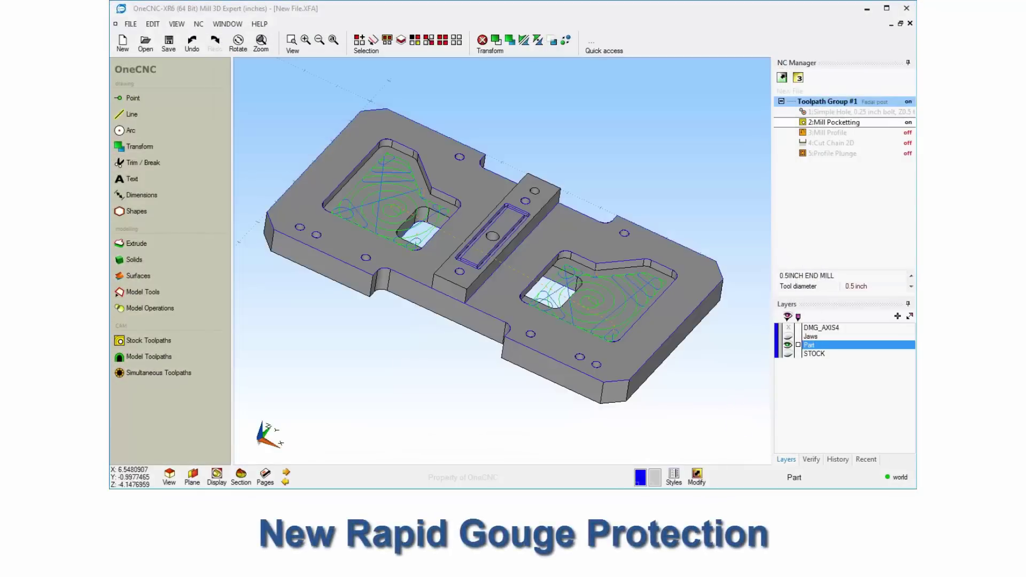
right_click(494, 230)
click(529, 310)
middle_drag(535, 250, 594, 233)
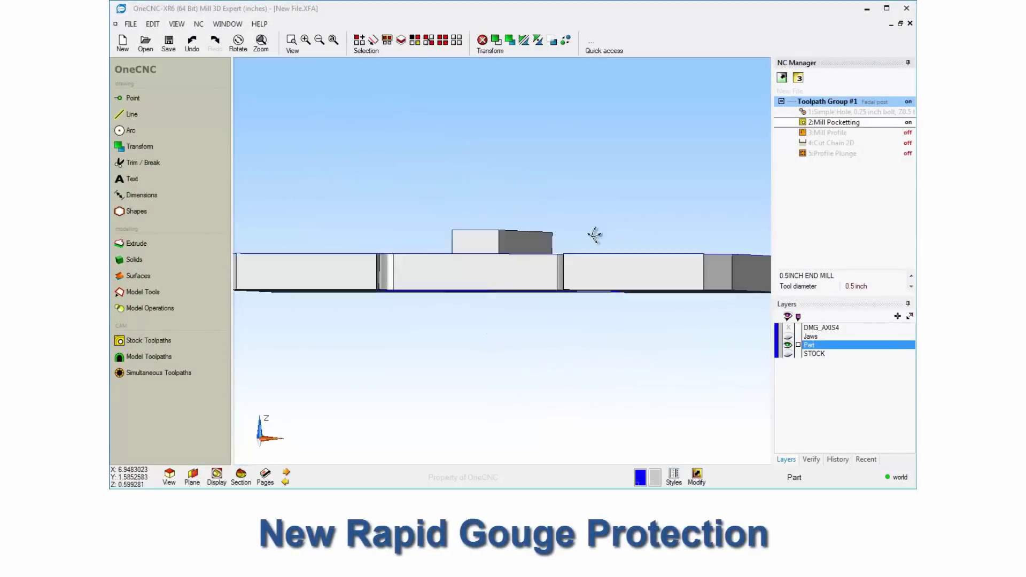
- Simulate 2:Mill Pocketting against the stock model
right_click(834, 122)
click(844, 225)
click(627, 353)
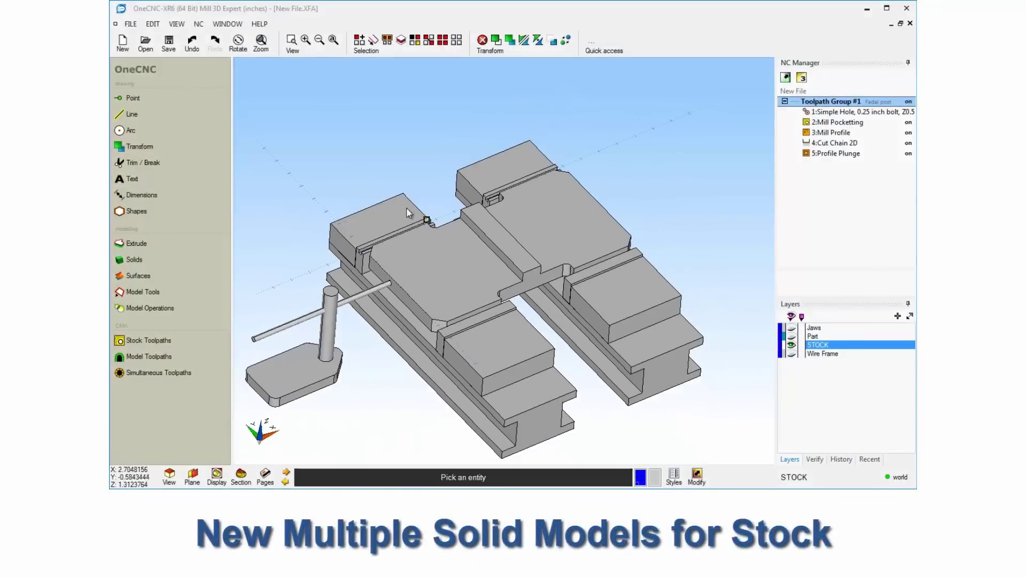
- Set the vise and fixture solids as stock and simulate the whole toolpath group
click(510, 407)
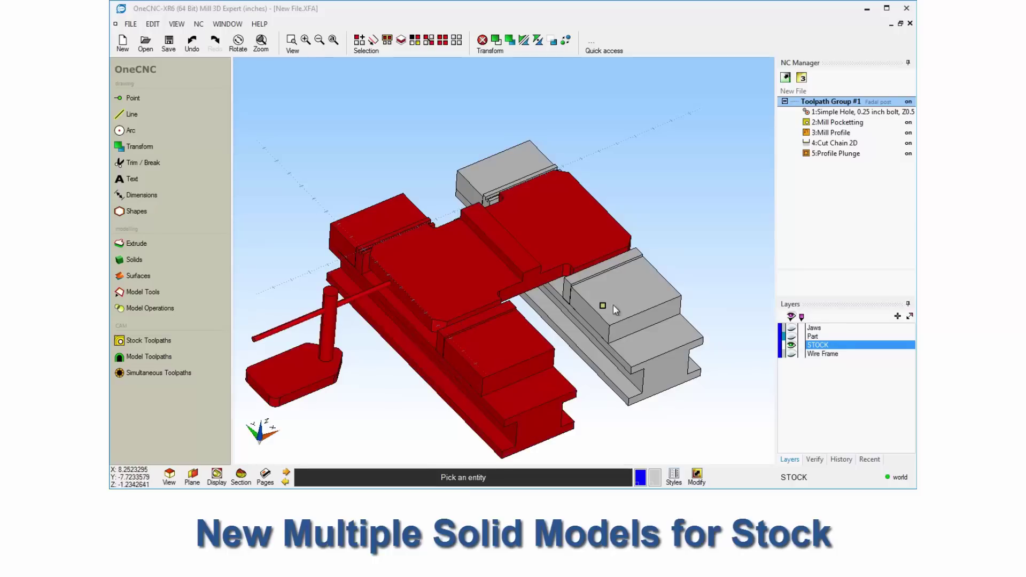
right_click(629, 150)
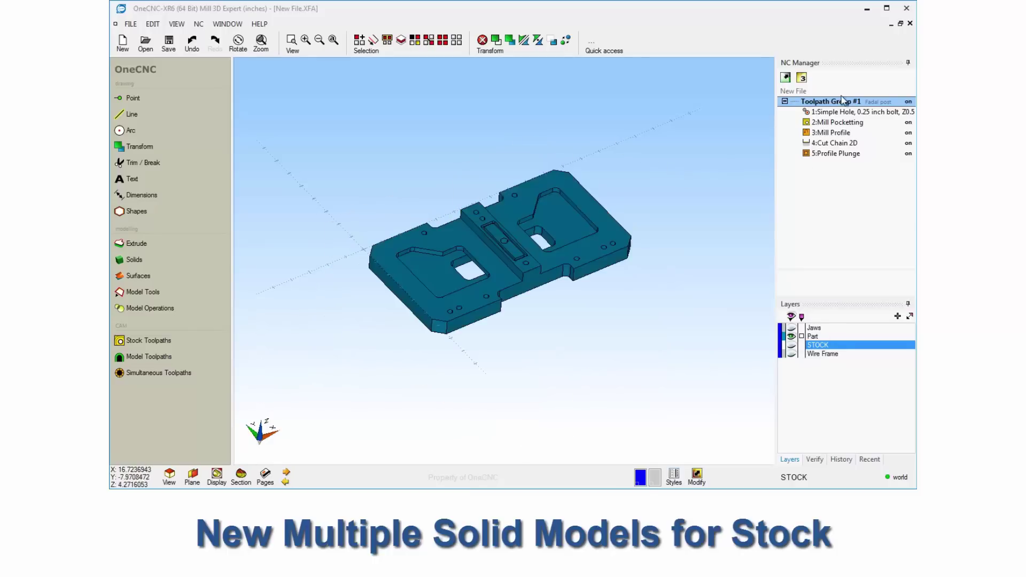
click(852, 140)
click(625, 353)
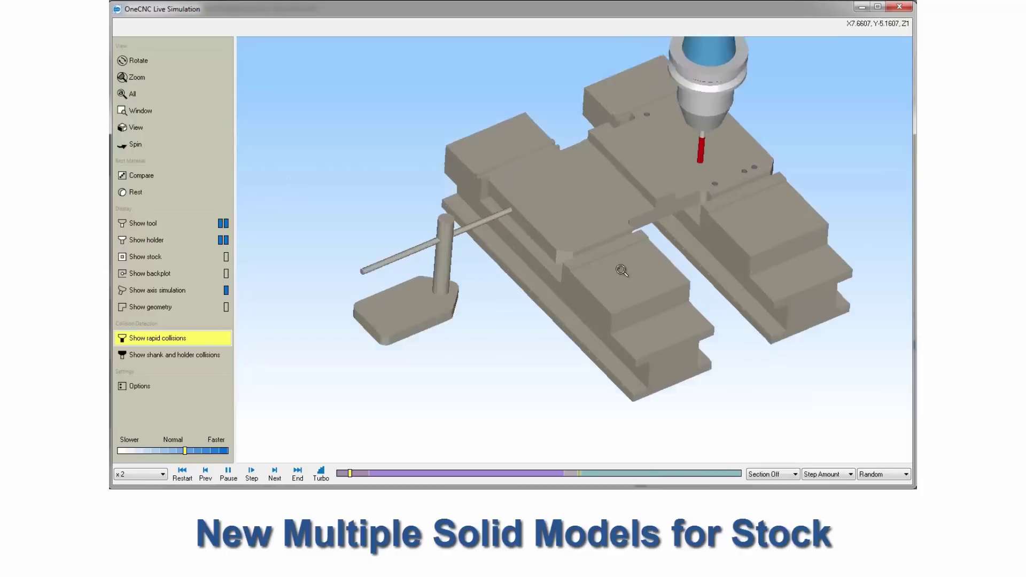
scroll(652, 261, down, 3)
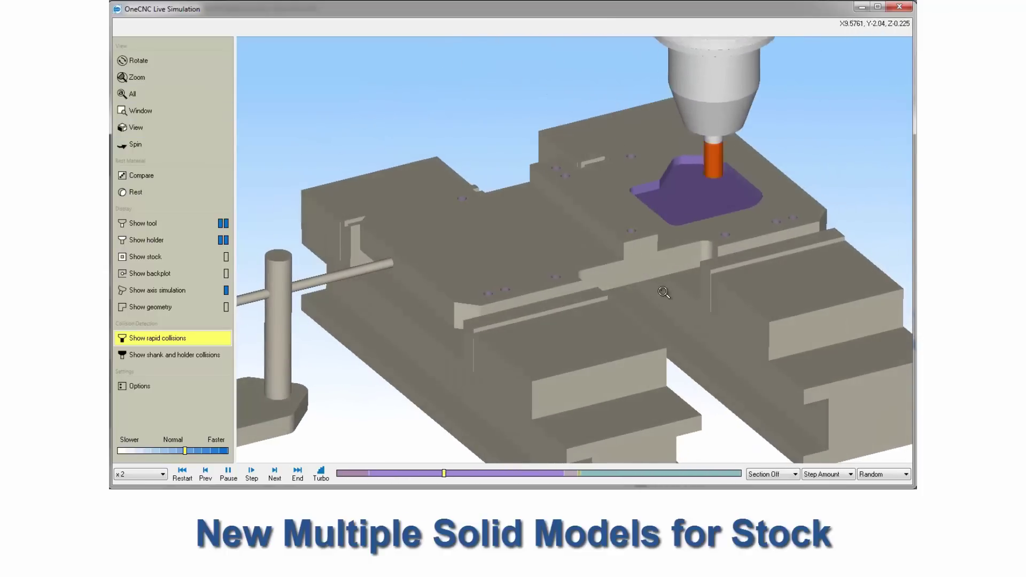
scroll(662, 311, down, 3)
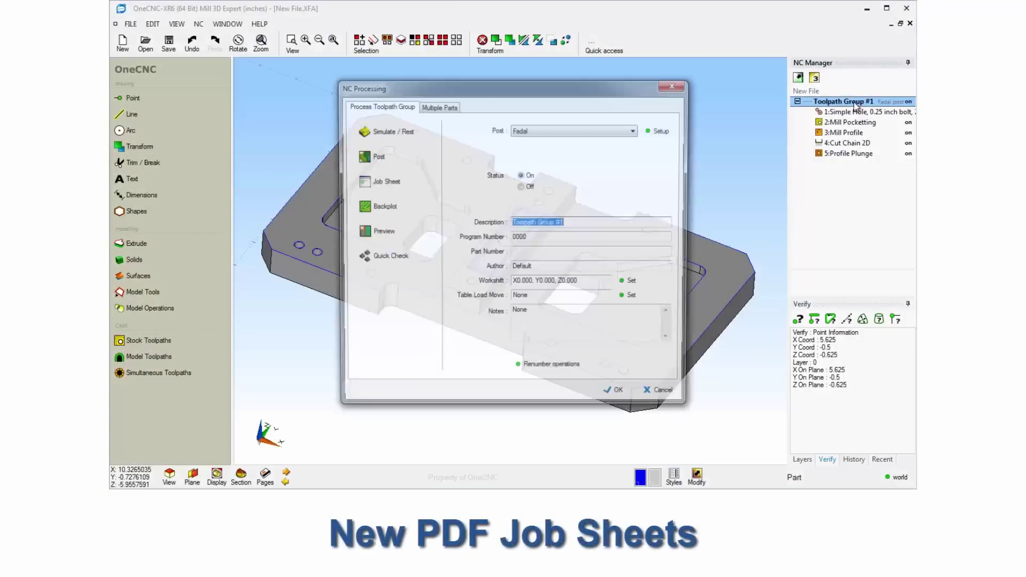
- Generate the job sheet and view it as jobsheet.pdf in Adobe Reader
click(377, 180)
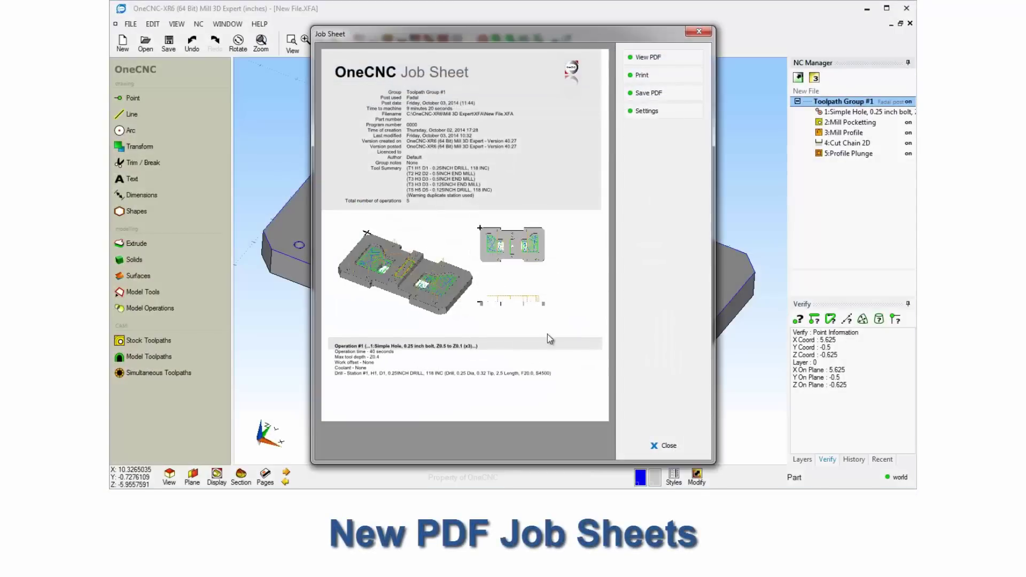
click(663, 63)
drag(907, 139, 905, 401)
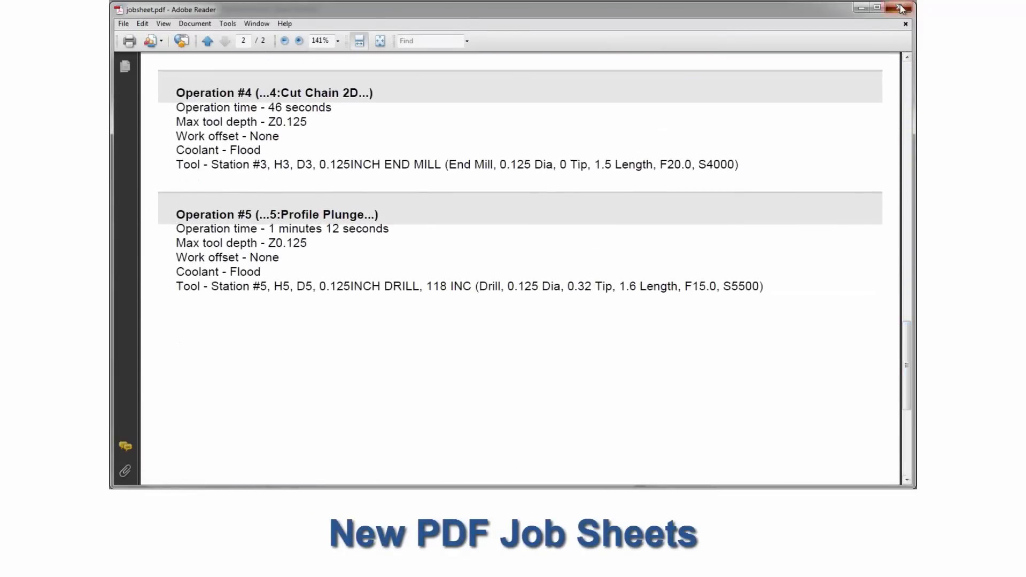